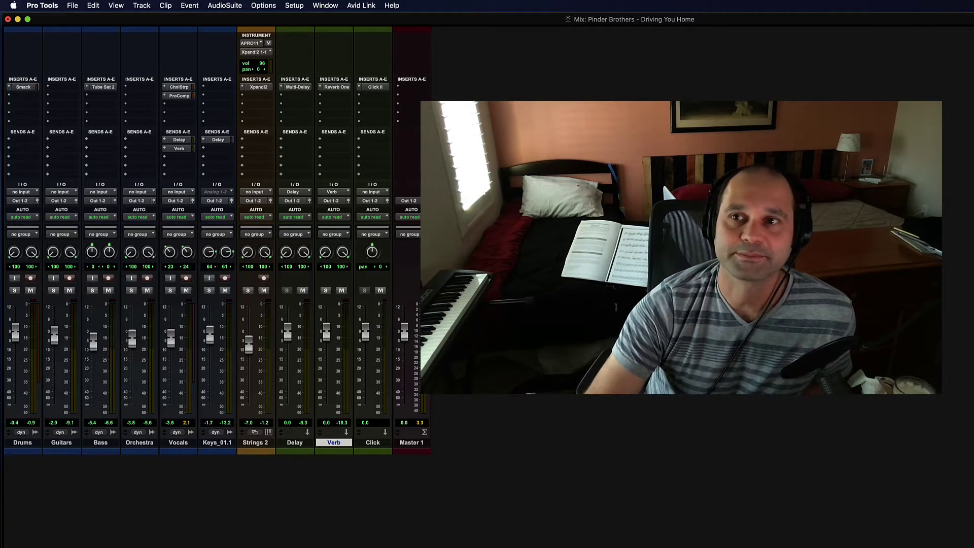
- Switch from the Mix window to the Edit window with Cmd+=
key(super+equal)
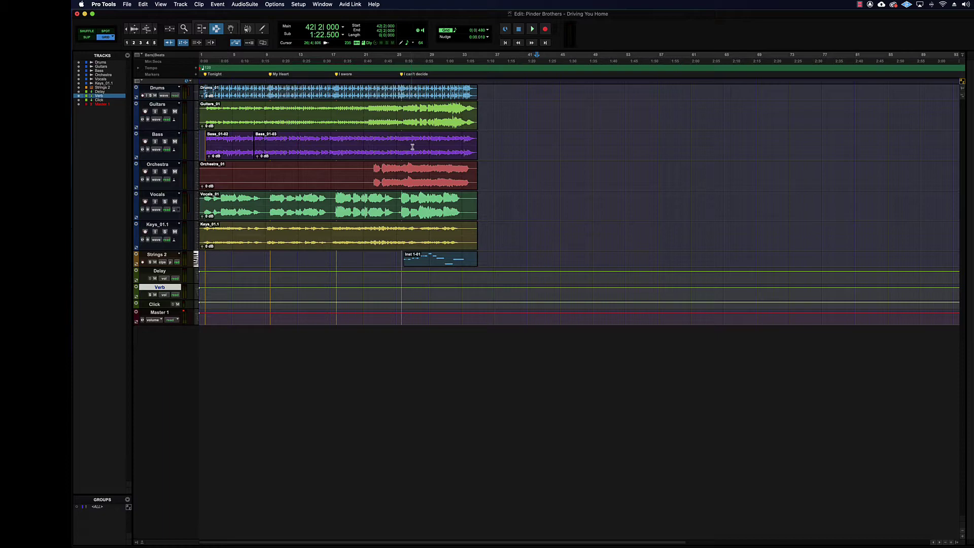
- Open the Automation window over the tracks and write-enable VOL and PAN automation
click(323, 4)
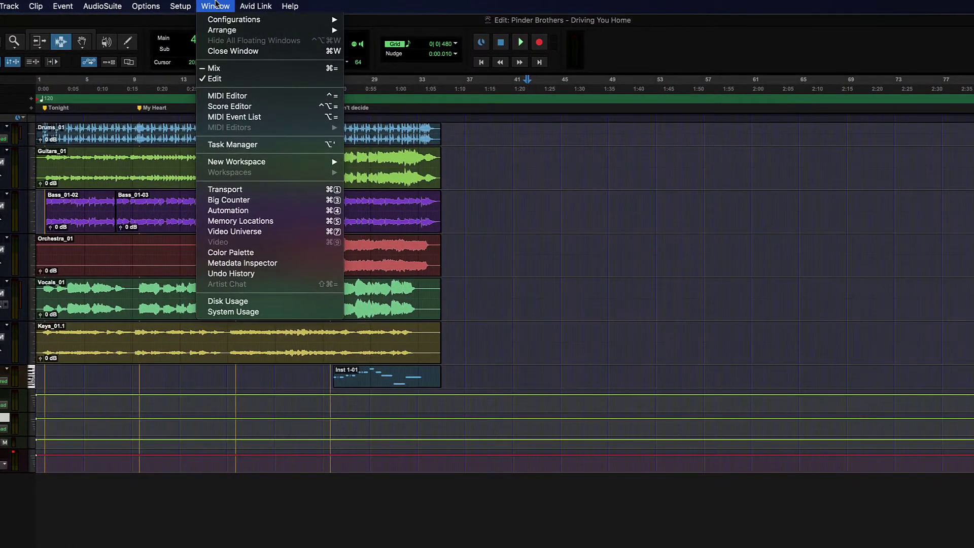
click(279, 212)
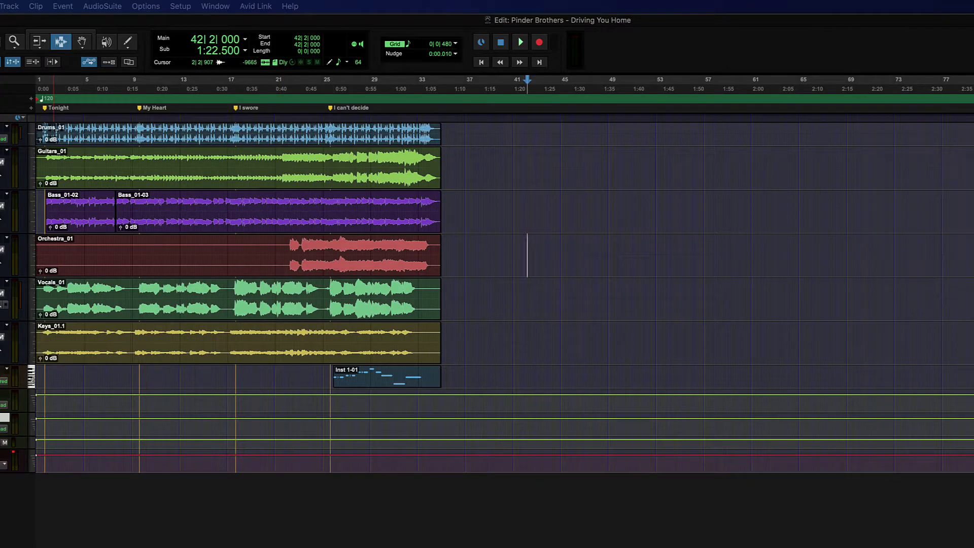
drag(538, 104, 365, 153)
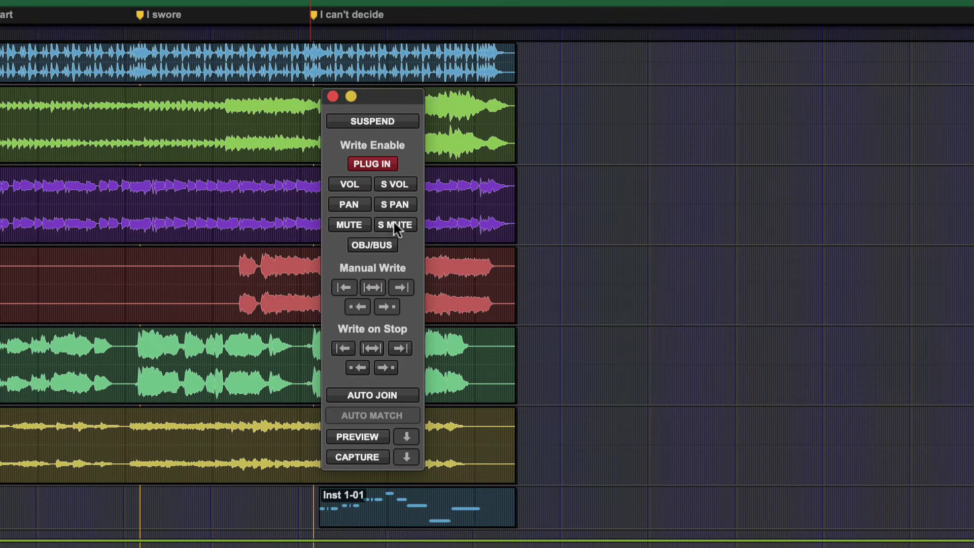
click(348, 189)
click(350, 205)
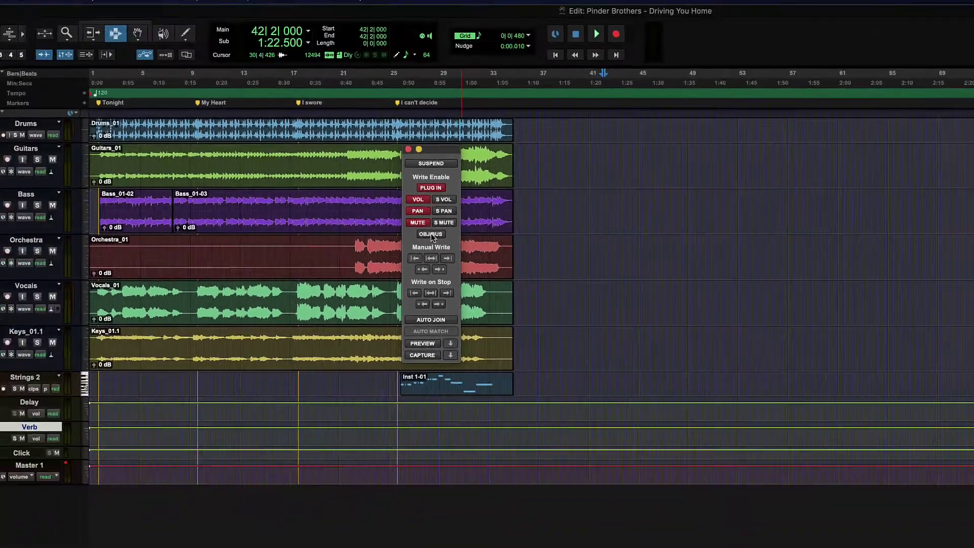
- Place the play position at 0:08.5 on the Orchestra track
click(158, 269)
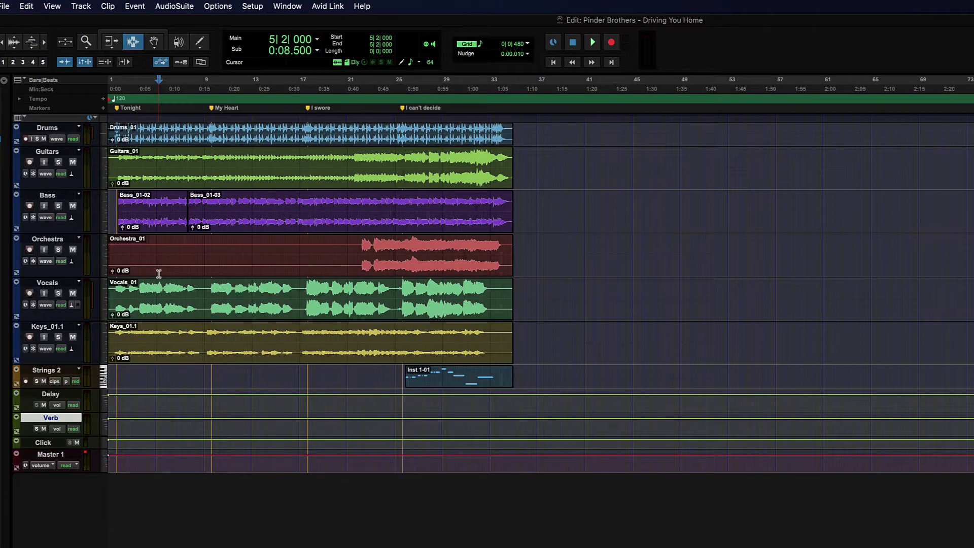
click(288, 6)
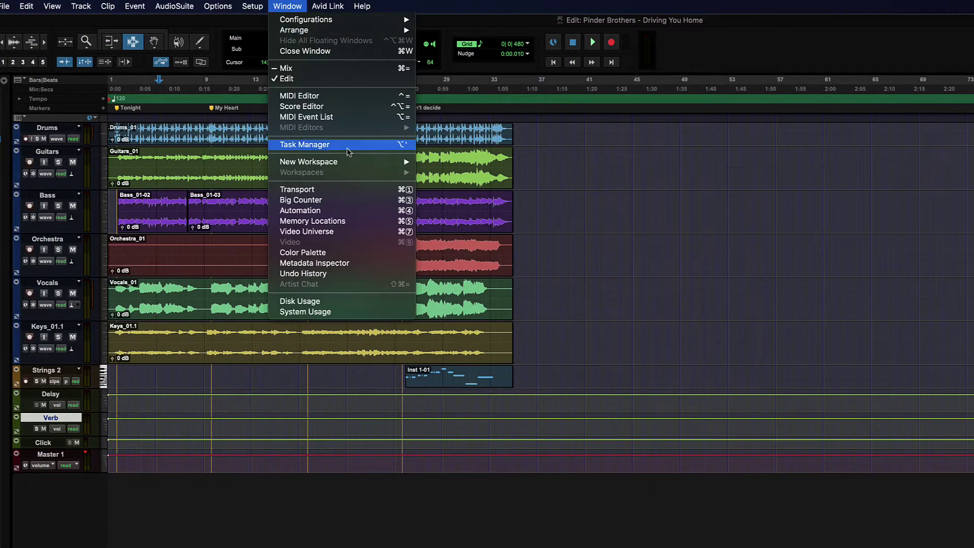
click(274, 244)
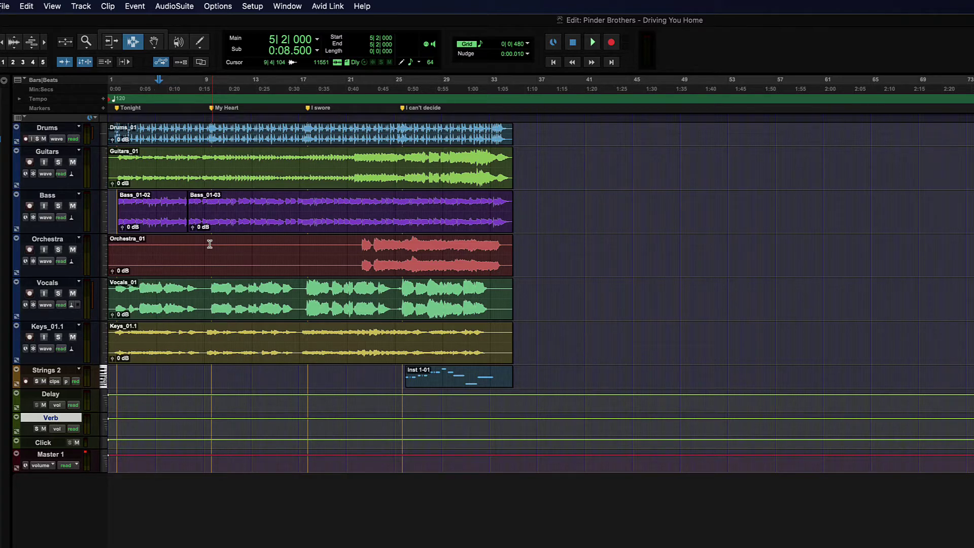
- Make the Orchestra track taller and keep its automation mode on Read
click(104, 248)
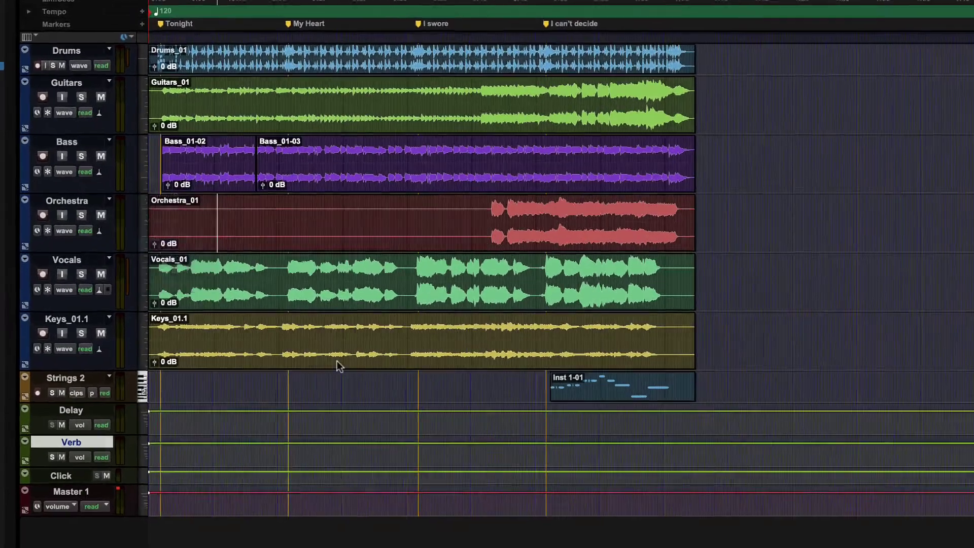
key(ctrl+Up)
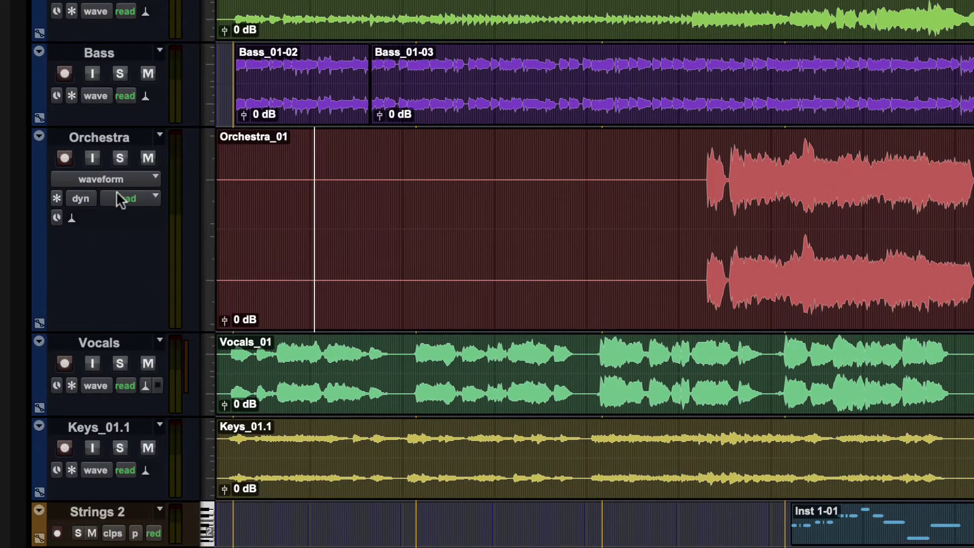
click(144, 198)
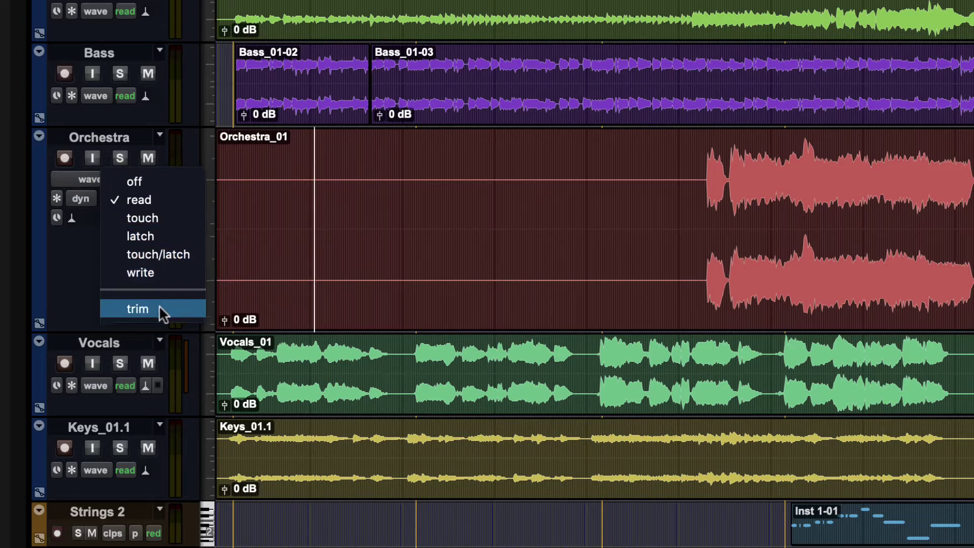
click(70, 246)
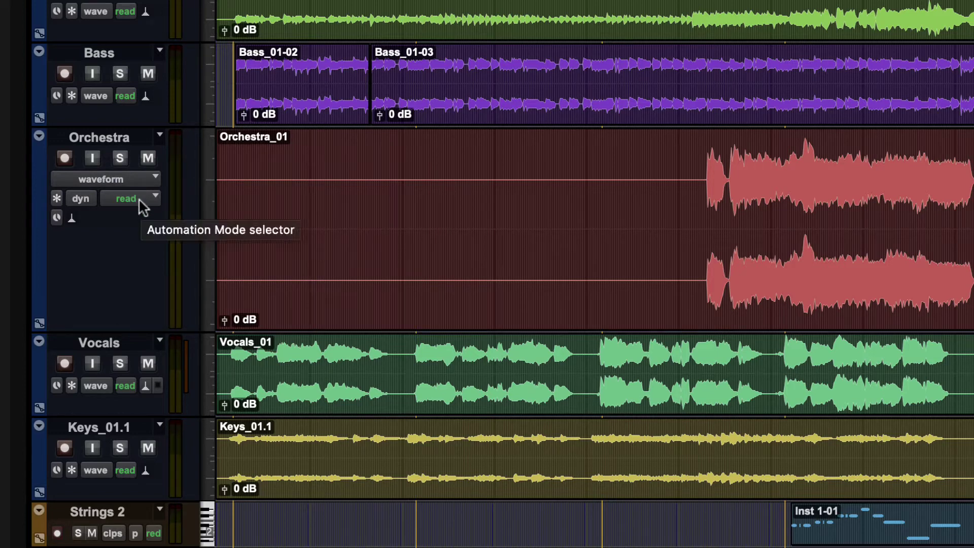
click(139, 198)
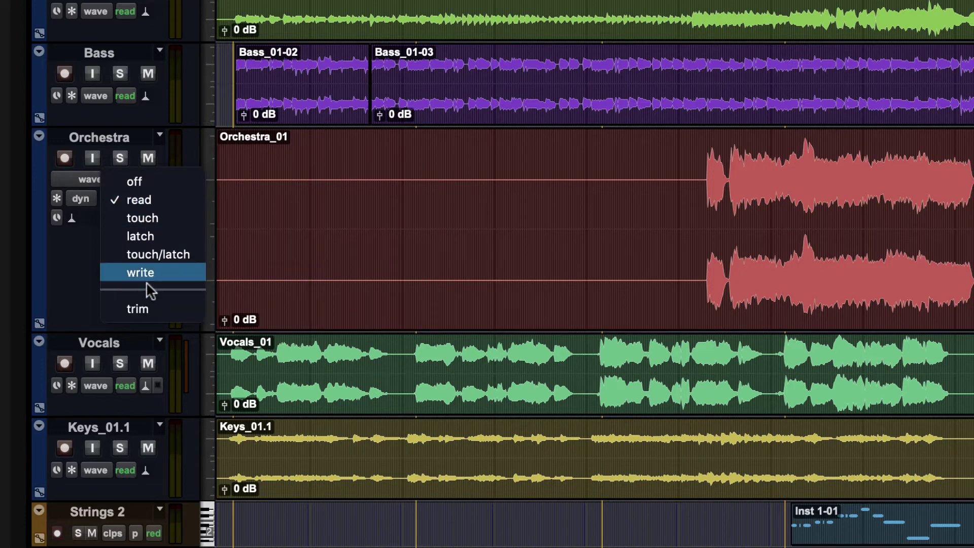
- Show the I/O column beside every track in the Edit window
click(255, 314)
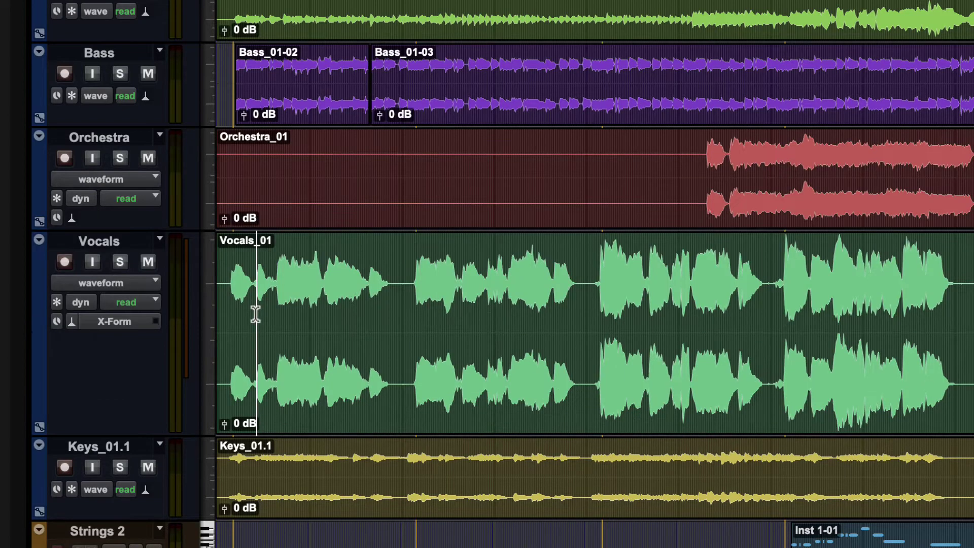
click(228, 319)
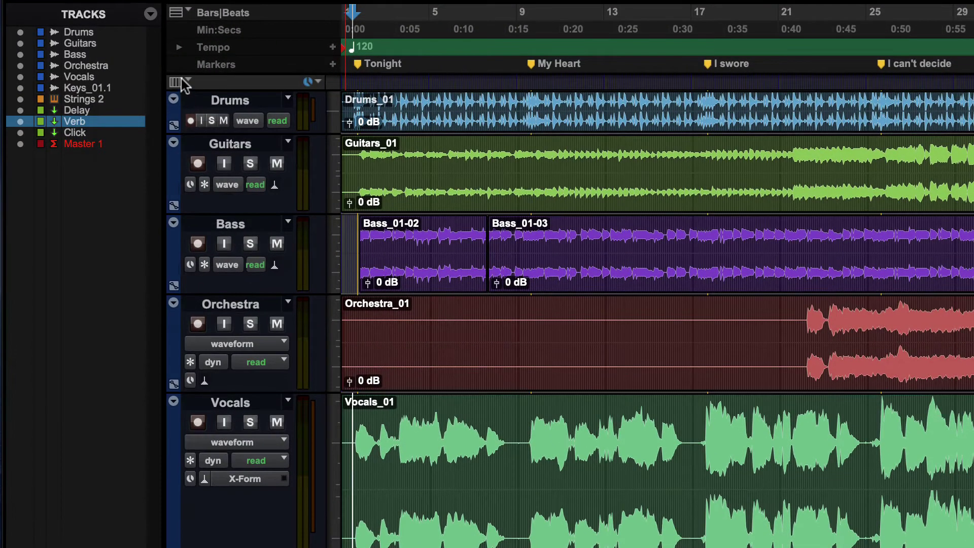
click(172, 62)
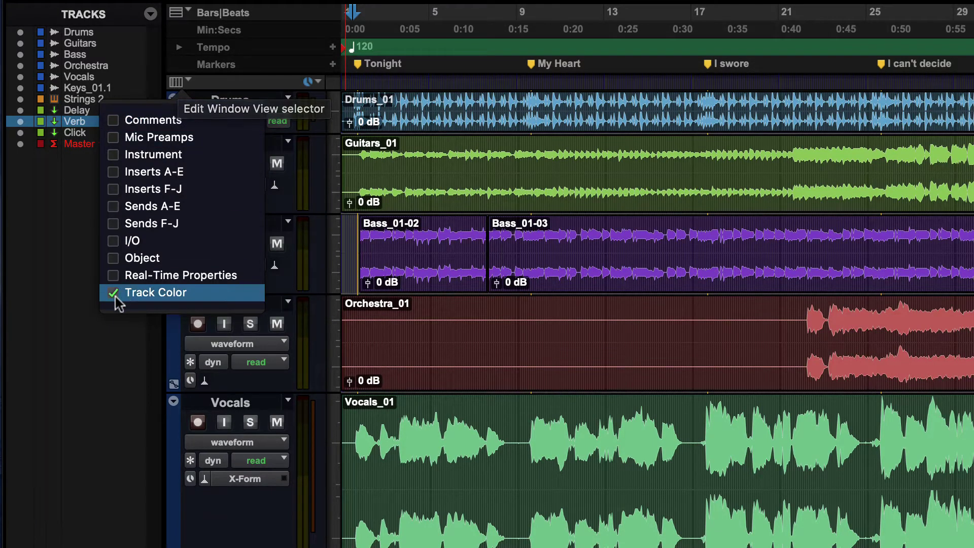
click(113, 241)
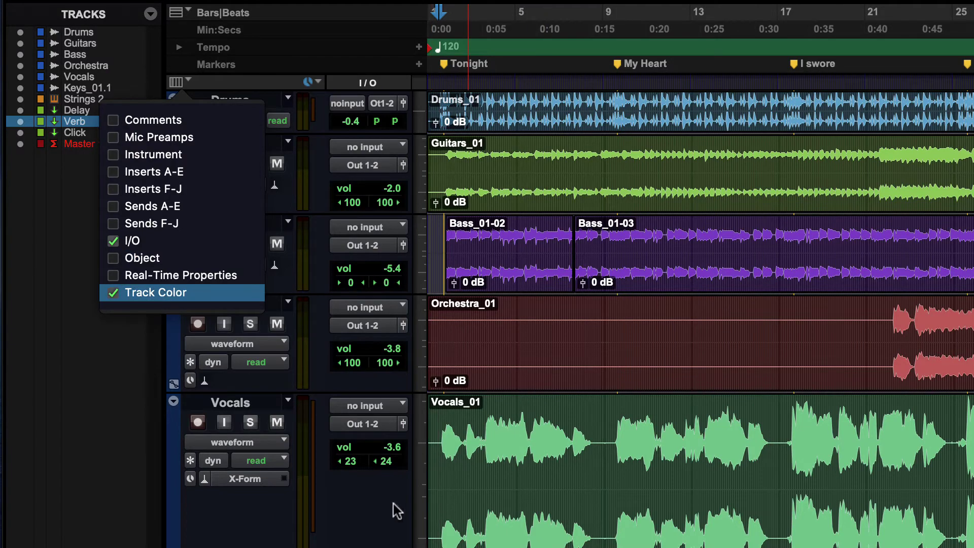
click(380, 528)
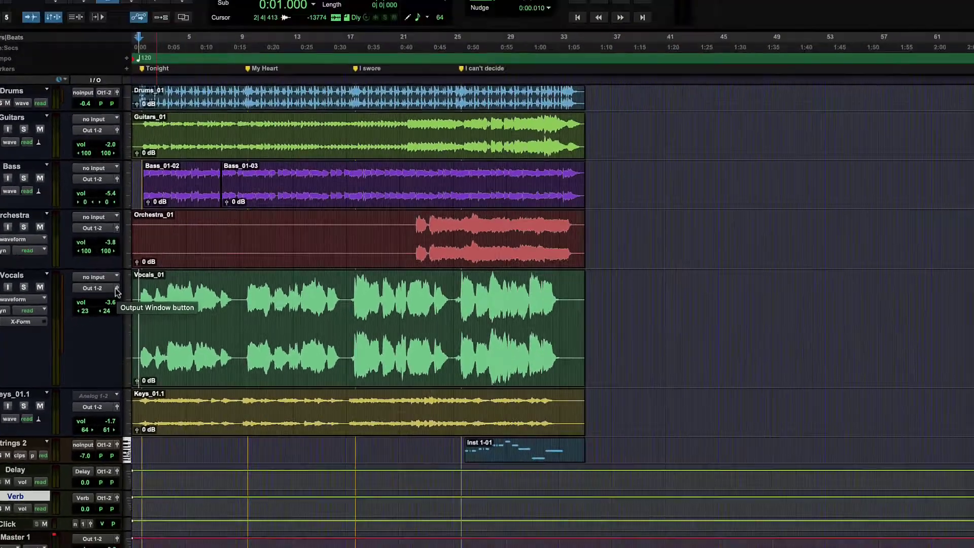
- Open the Vocals output window, move it right of the clips, and play the song opening
click(366, 203)
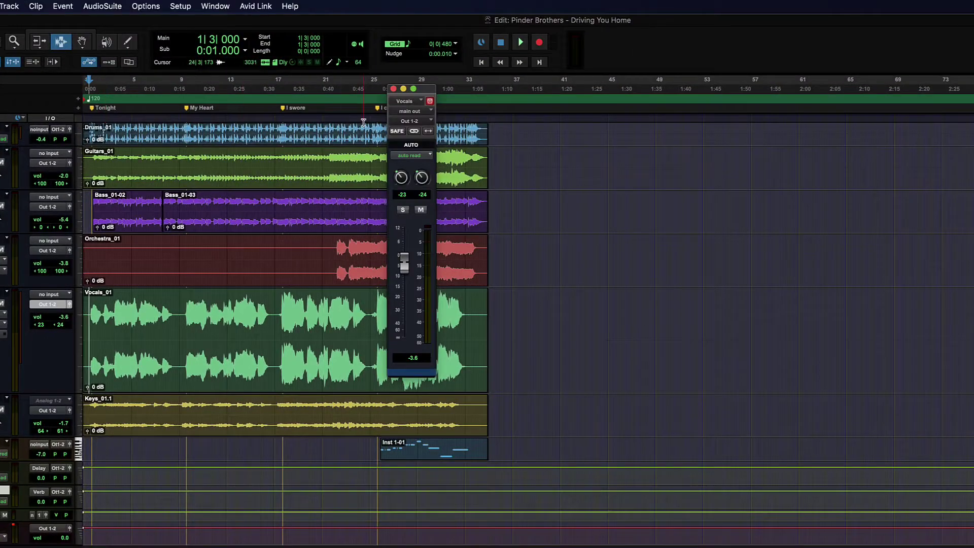
drag(425, 95, 598, 144)
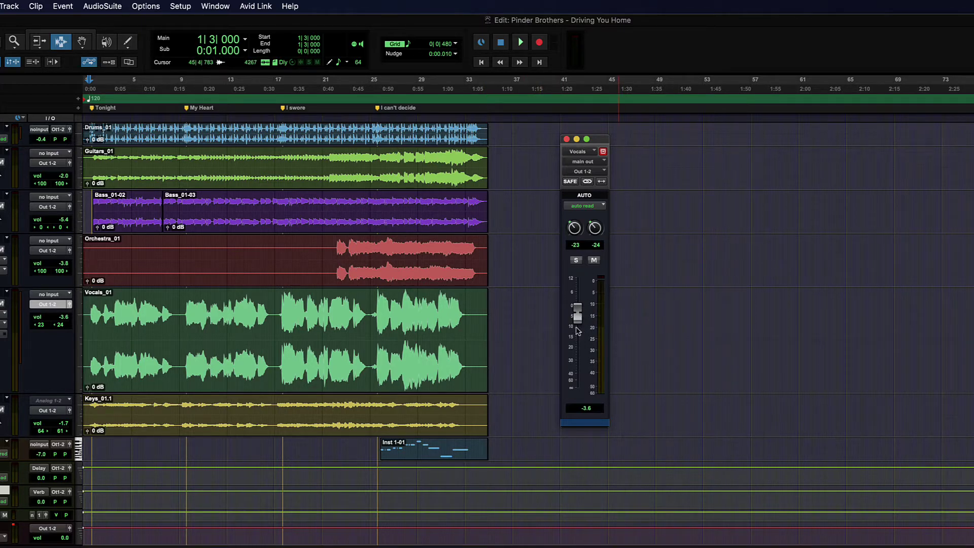
key(space)
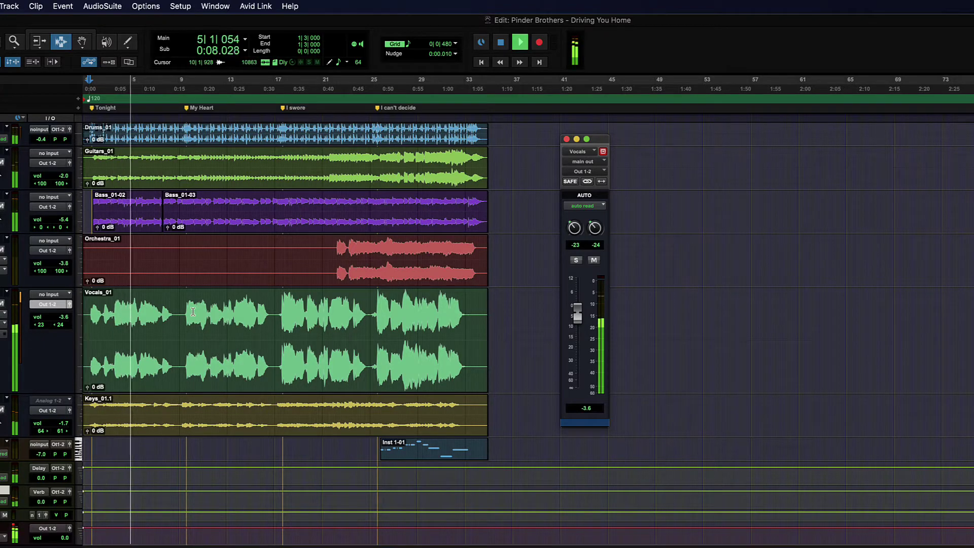
key(space)
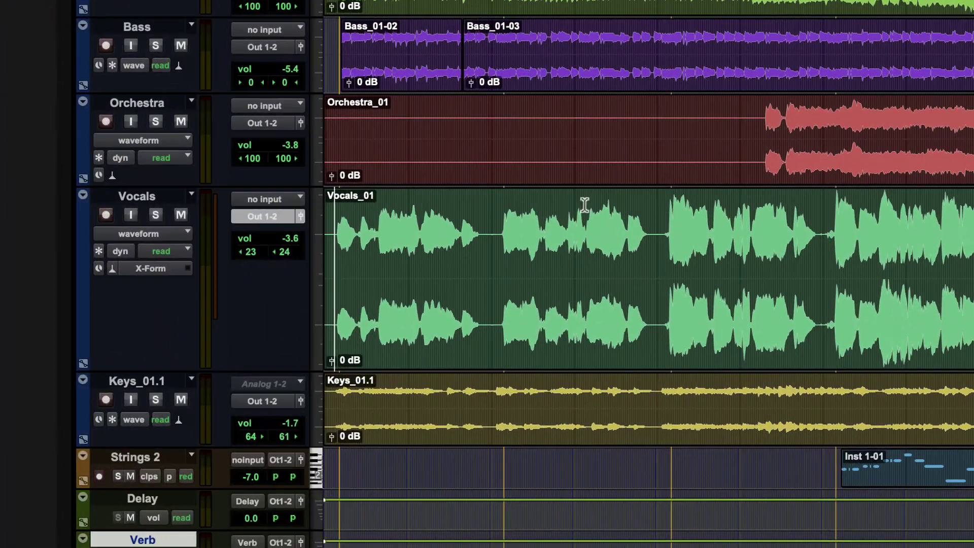
- Put the Vocals track into Write automation mode and zoom the timeline in with Cmd+]
click(168, 249)
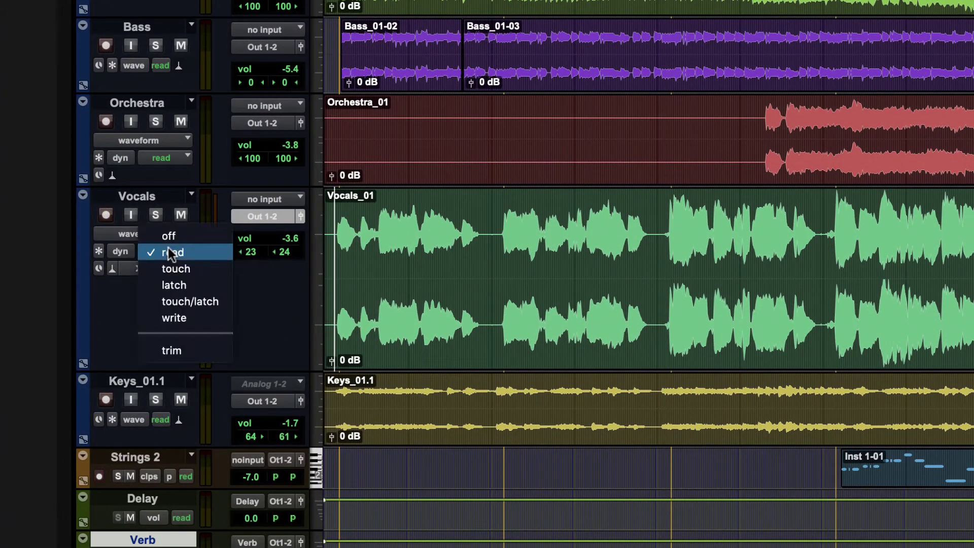
click(181, 319)
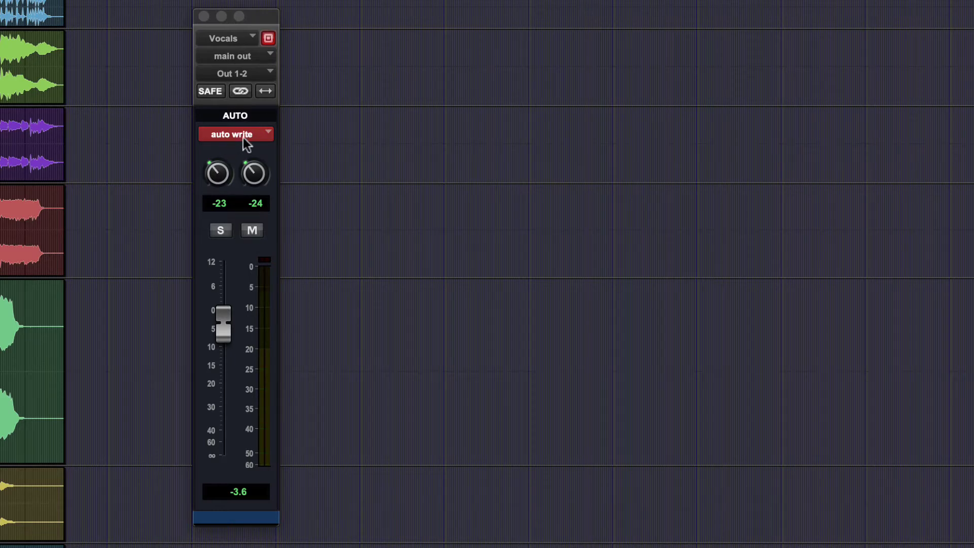
key(super+equal)
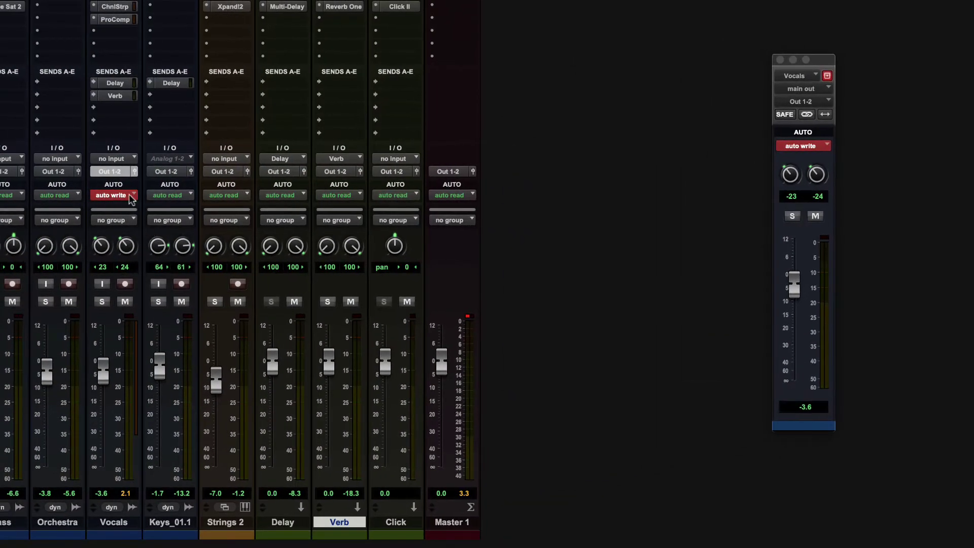
key(super+equal)
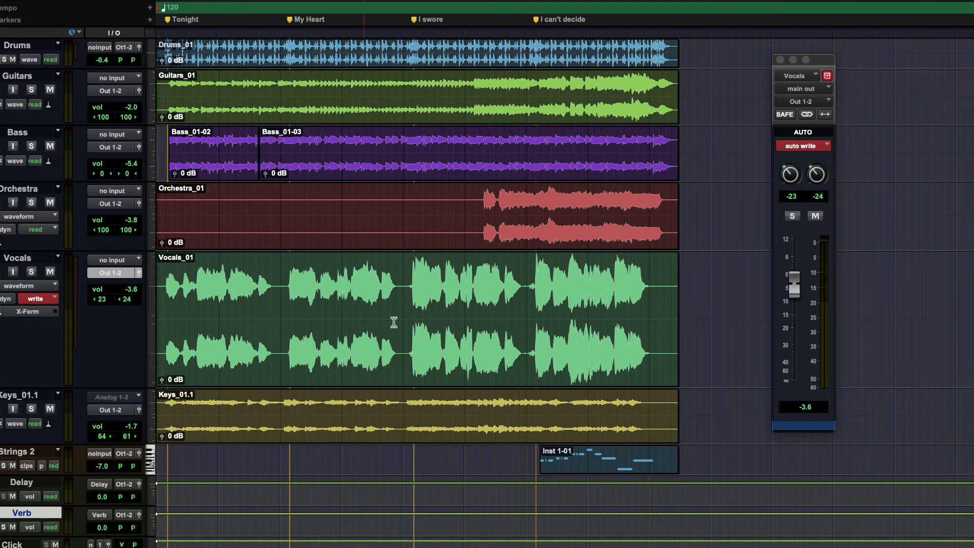
key(super+bracketright)
key(super+bracketright)
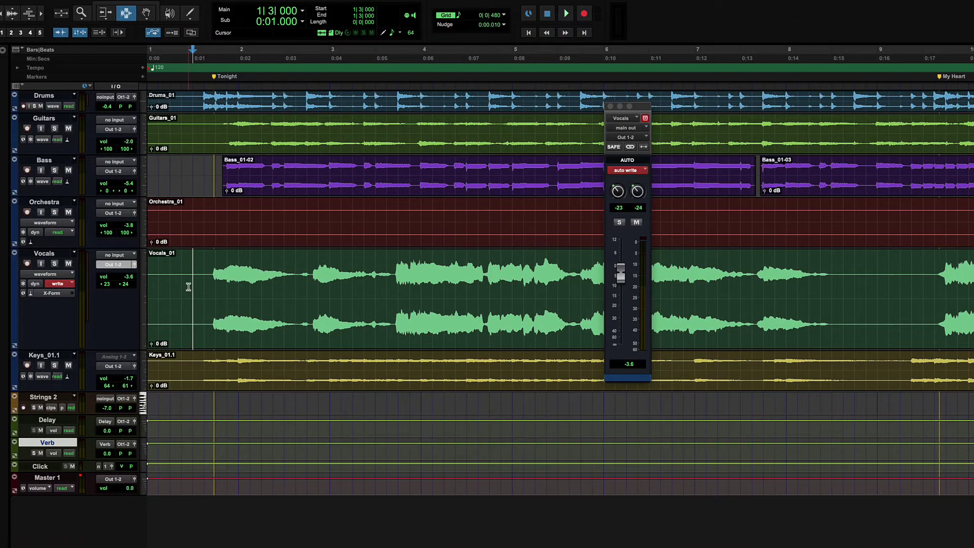
- Record a Vocals volume ride from bar 1|2, pulling the output fader down during playback
click(170, 285)
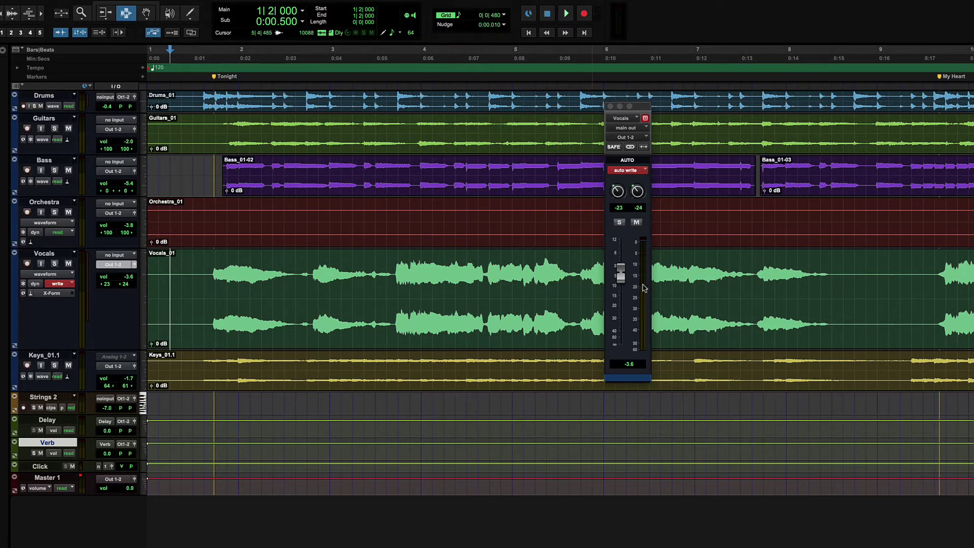
key(space)
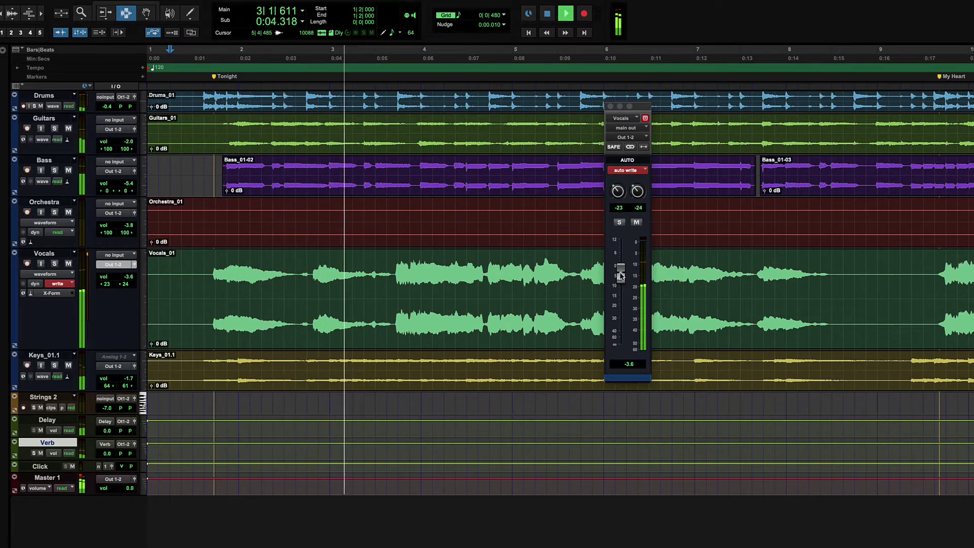
drag(620, 275, 619, 304)
key(space)
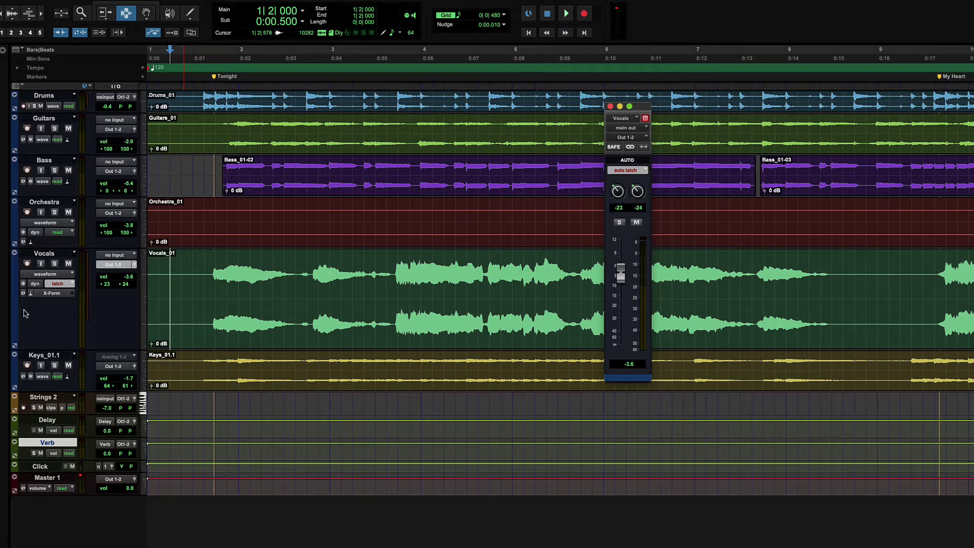
- Set the Vocals automation mode to Read and bring up its track view choices
click(70, 285)
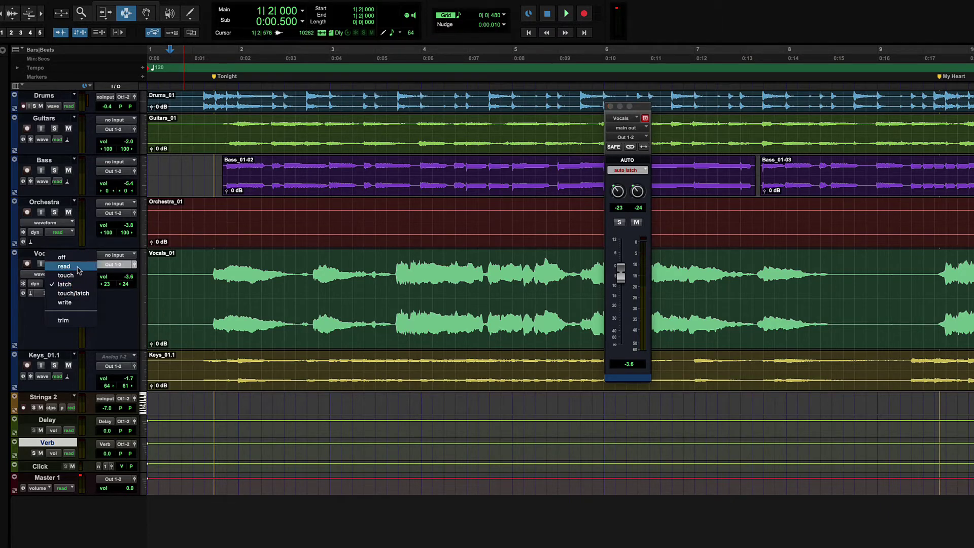
click(77, 266)
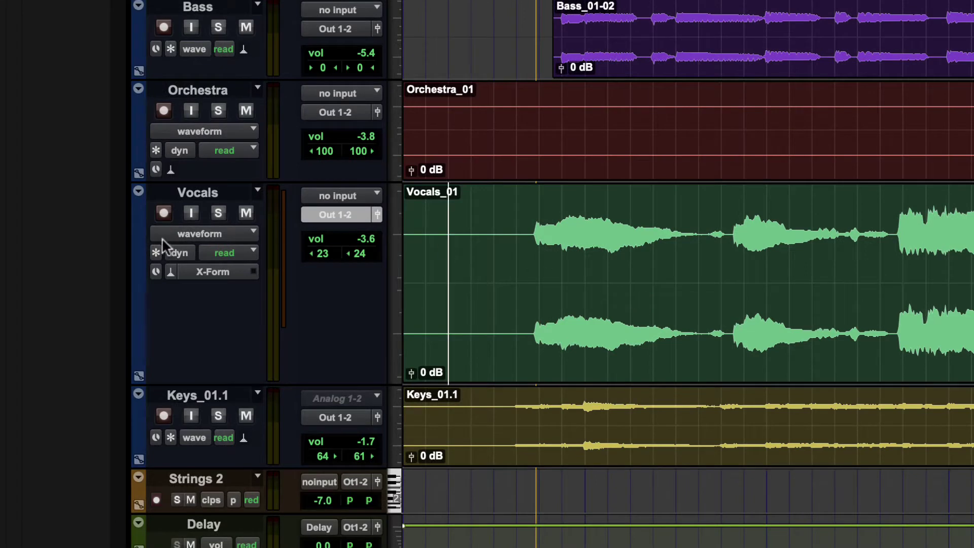
click(246, 232)
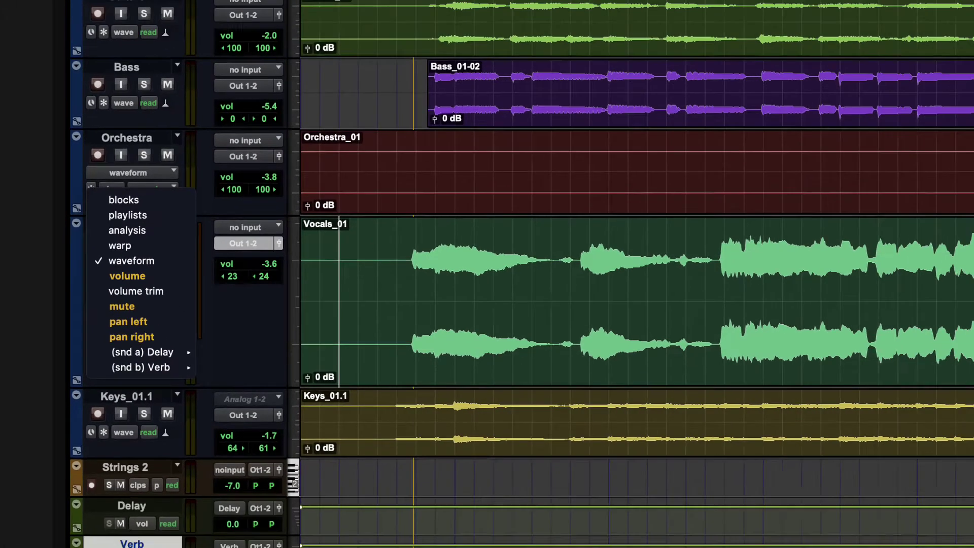
- Open the Automation window and switch the Vocals track view to Volume
key(Escape)
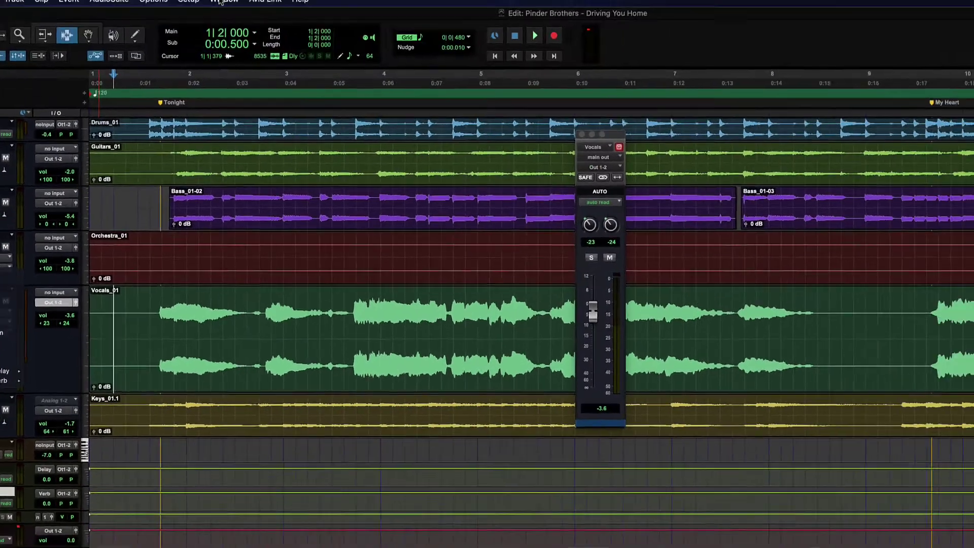
click(215, 6)
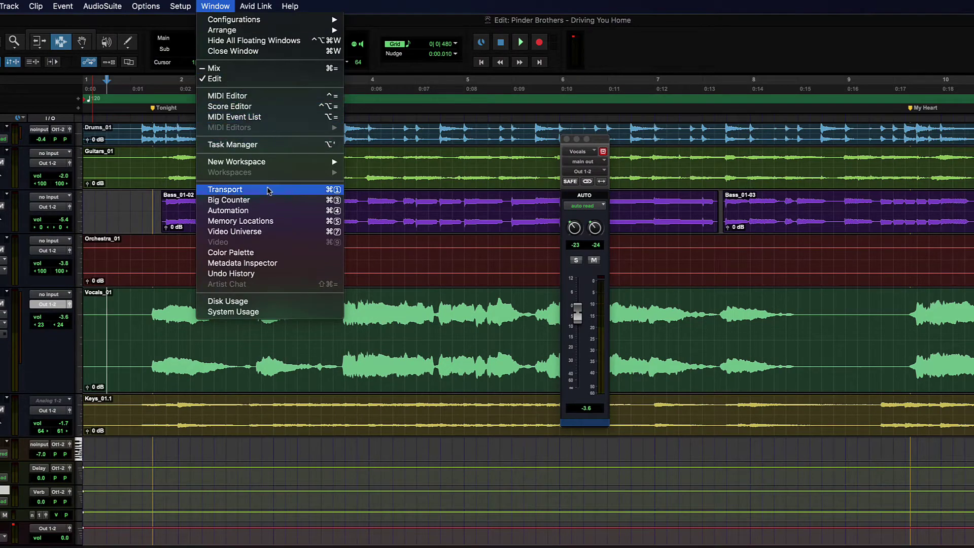
click(259, 212)
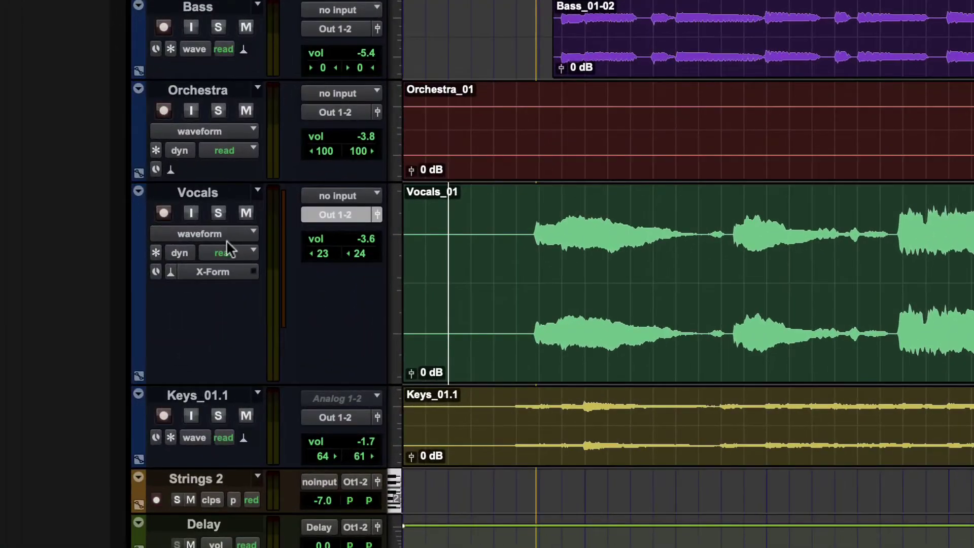
click(137, 265)
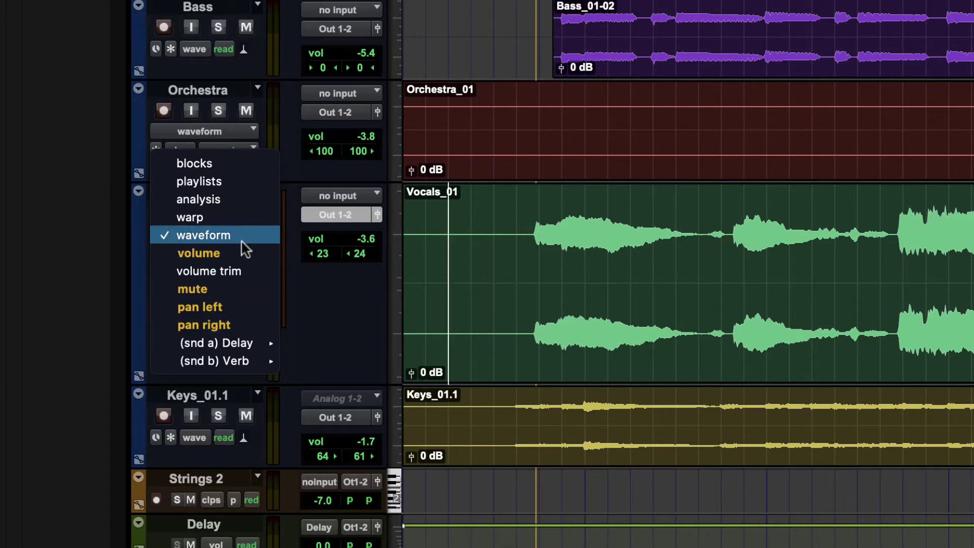
click(202, 252)
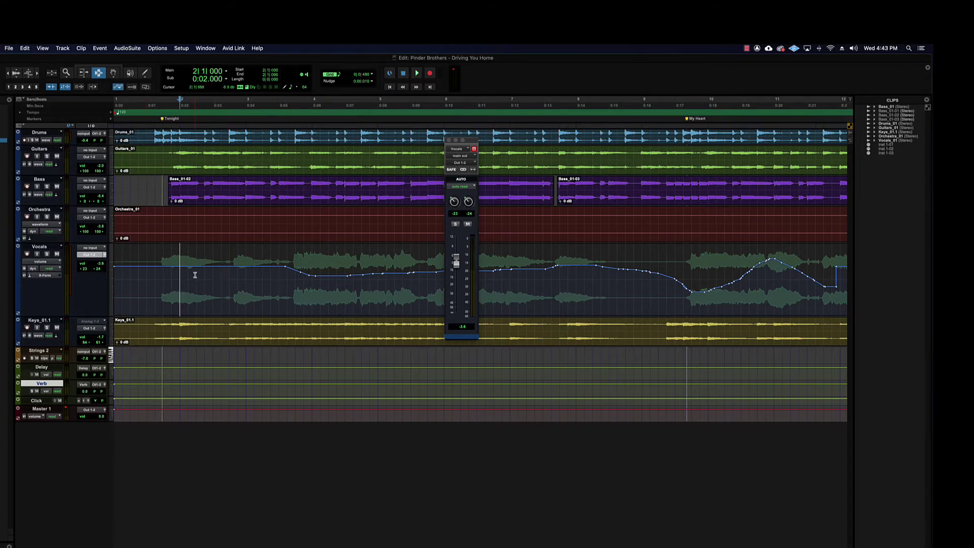
drag(195, 274, 274, 266)
click(263, 267)
click(178, 264)
key(space)
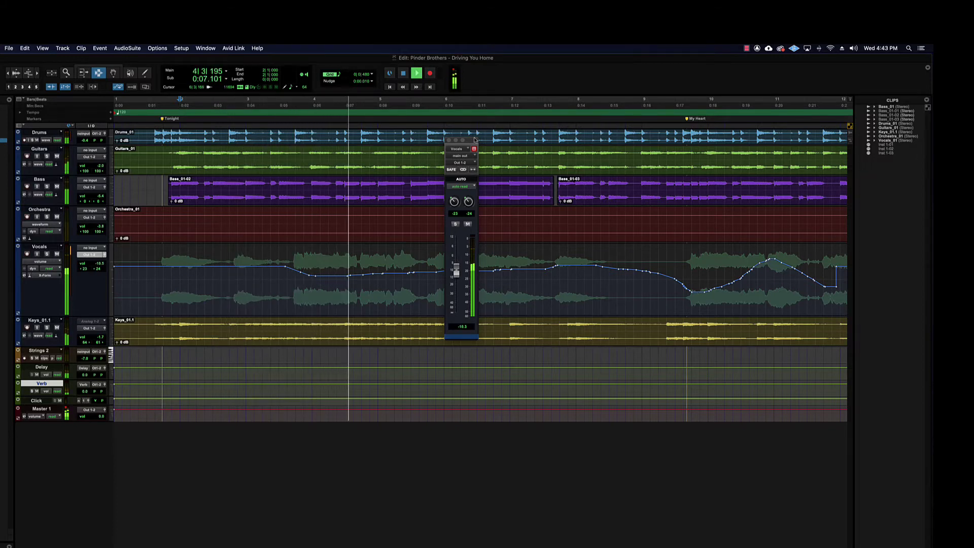
drag(471, 142, 363, 142)
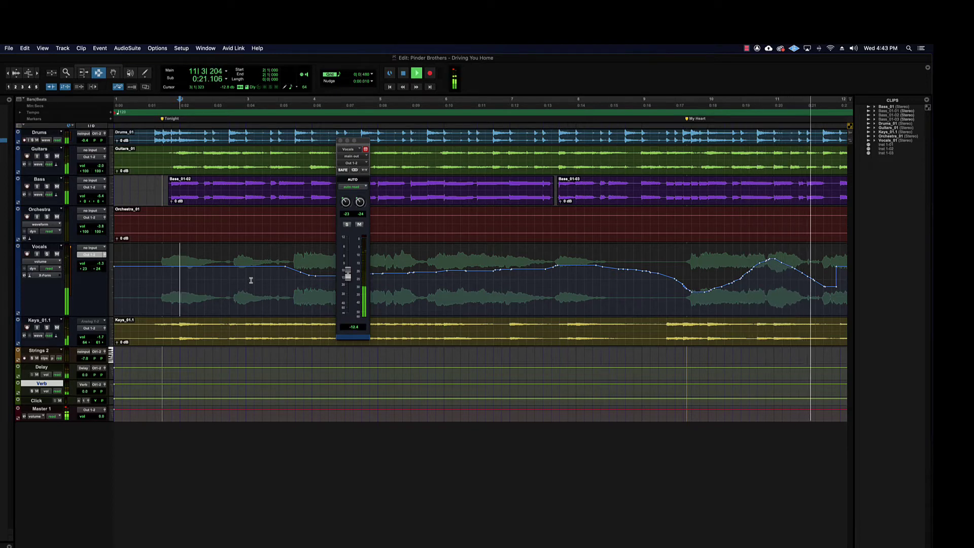
key(space)
drag(361, 146, 452, 138)
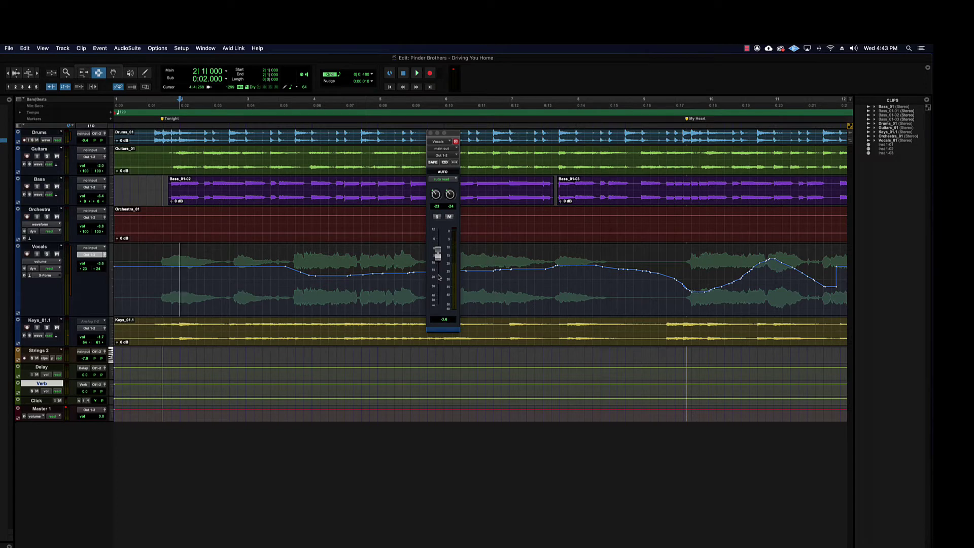
drag(438, 255, 440, 298)
key(space)
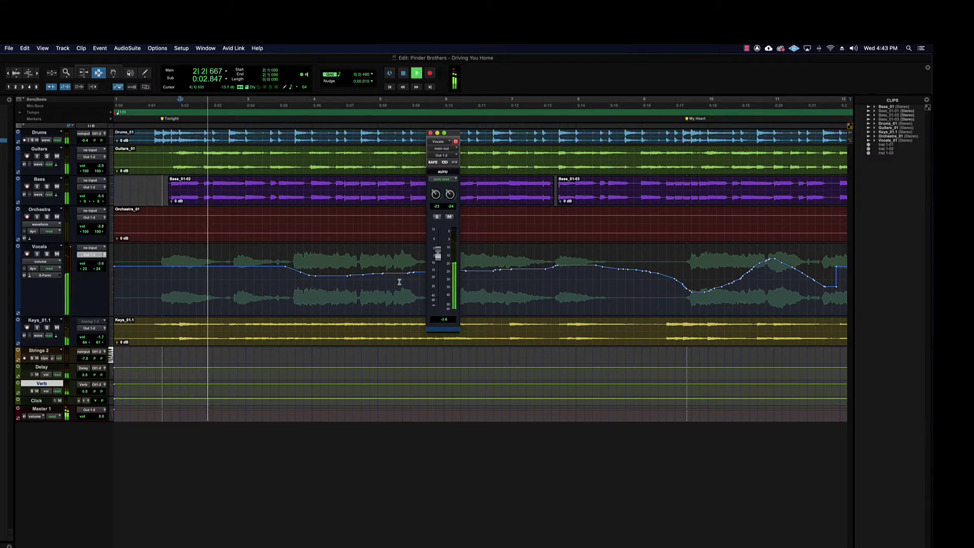
drag(439, 304, 444, 275)
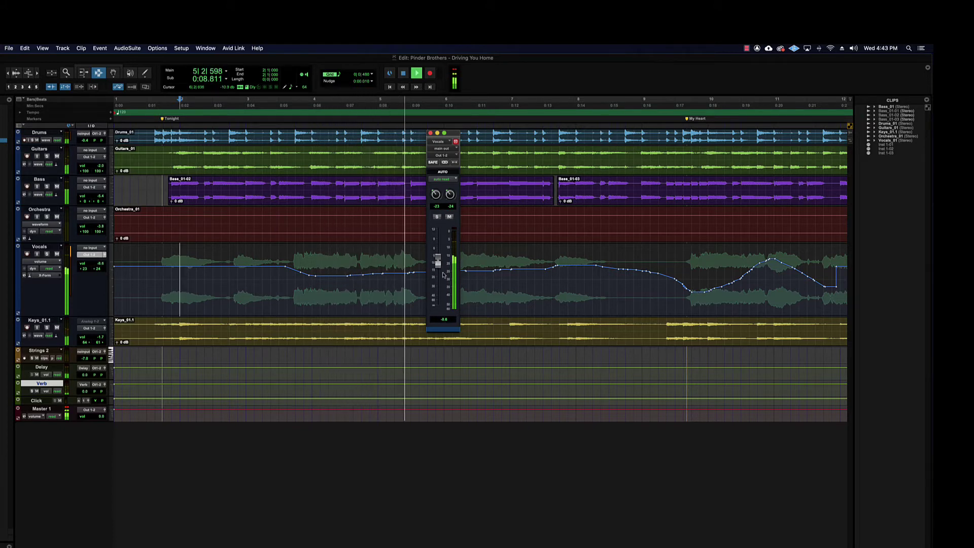
key(space)
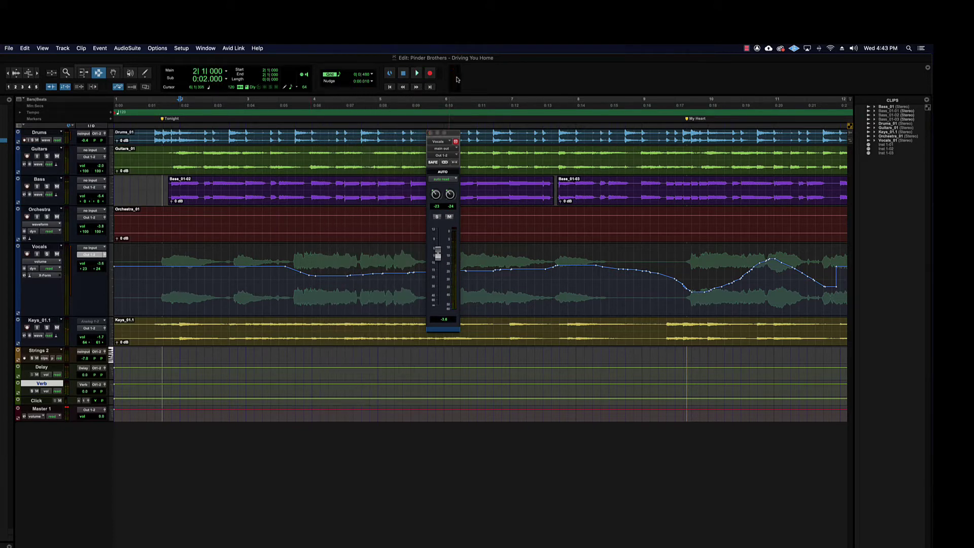
key(space)
- Select bars 3 to 9 on Vocals and set the edit point at bar 9 beat 3
drag(247, 269, 767, 274)
click(296, 278)
drag(253, 274, 682, 280)
click(671, 281)
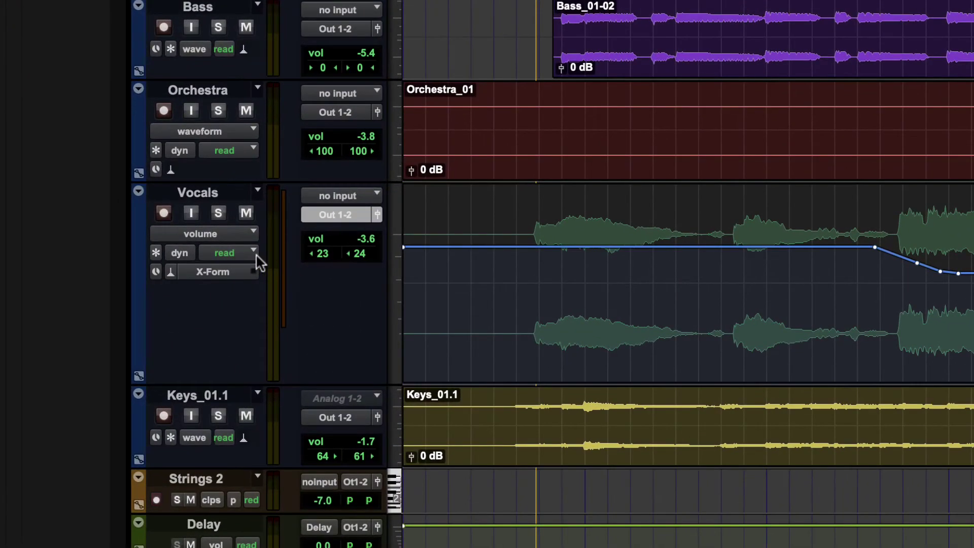
- Turn Vocals automation off and move its fader freely to -11.0, -5.4 and -10.2 dB
click(49, 268)
click(233, 237)
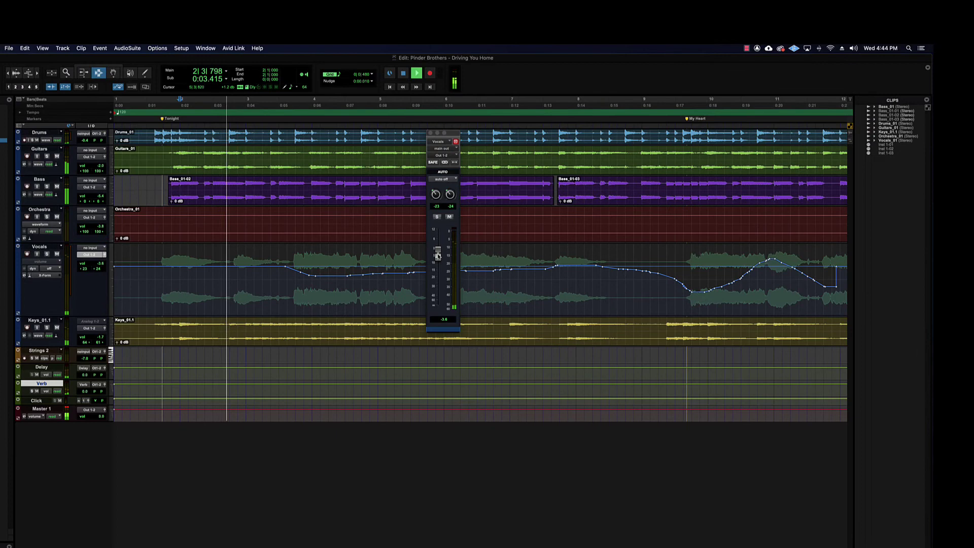
drag(440, 254, 438, 266)
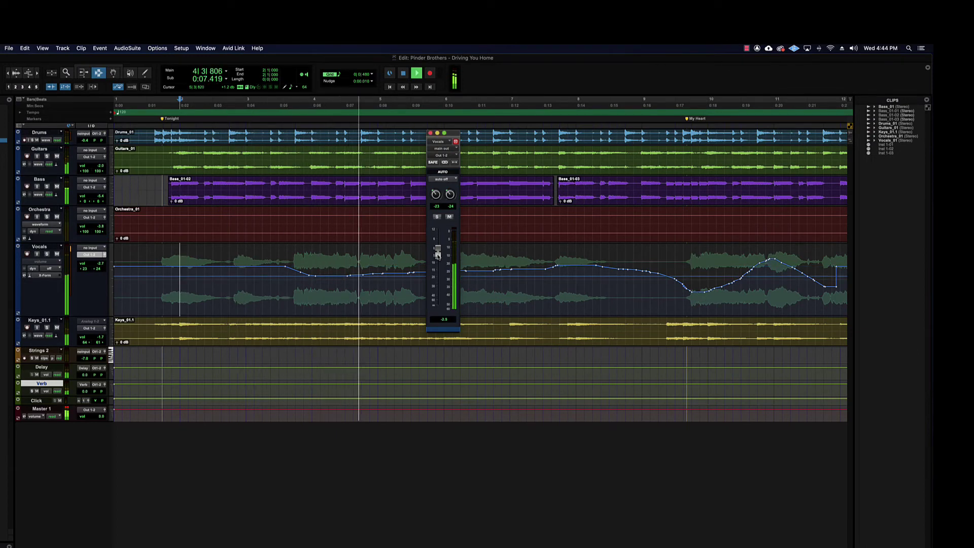
drag(438, 266, 437, 258)
key(space)
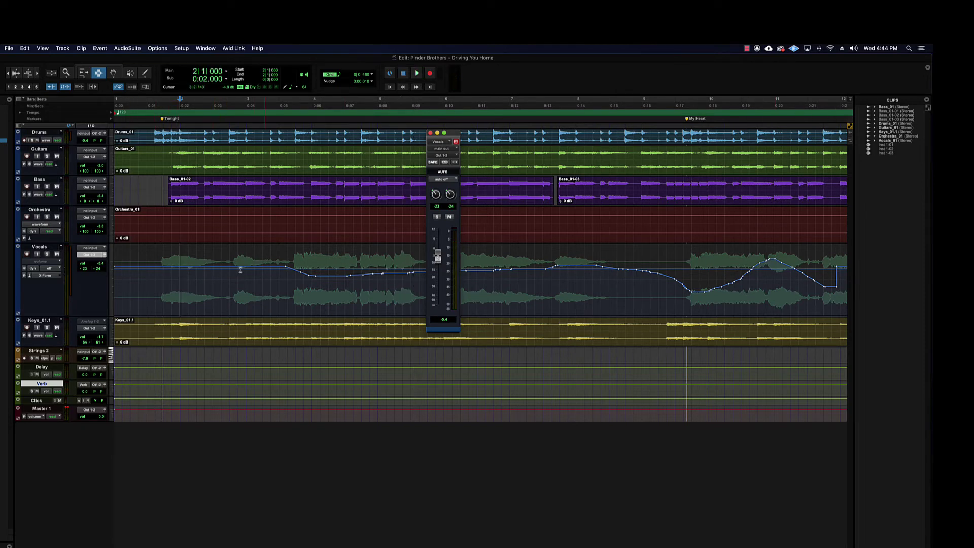
drag(438, 260, 440, 257)
key(space)
key(space)
click(45, 268)
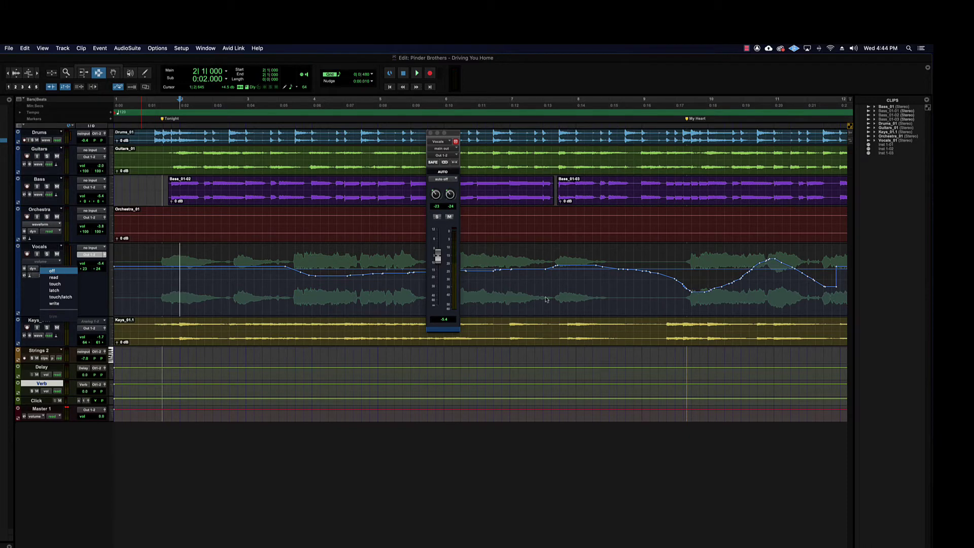
click(70, 282)
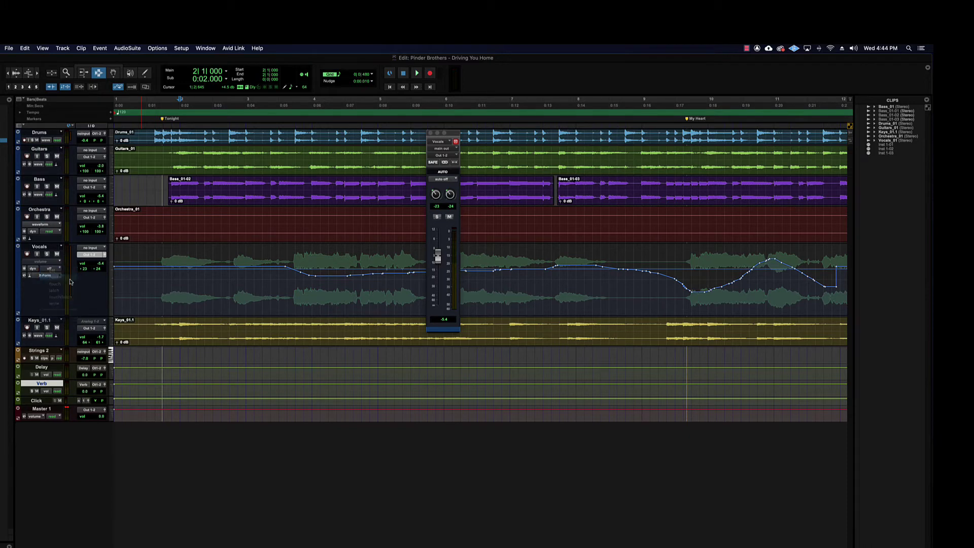
click(259, 271)
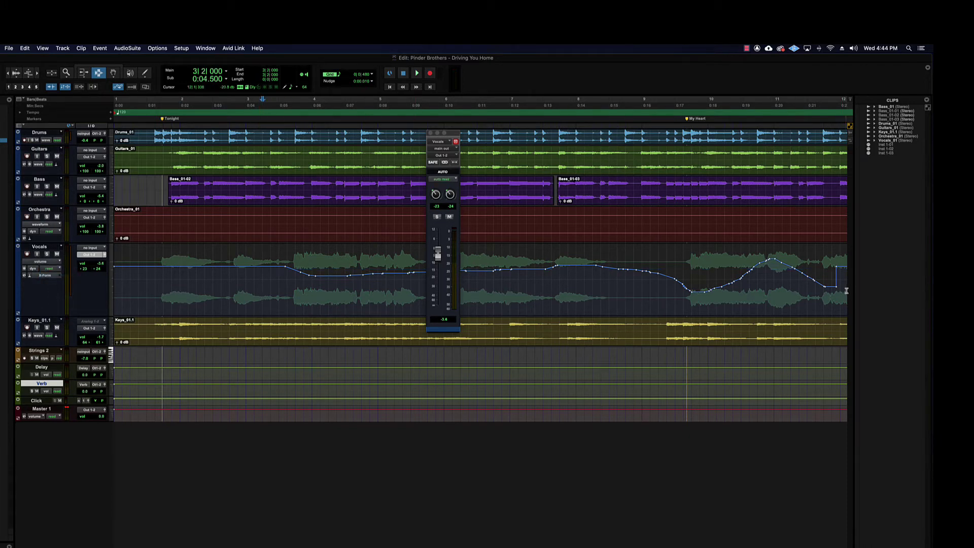
drag(847, 290, 262, 283)
click(239, 282)
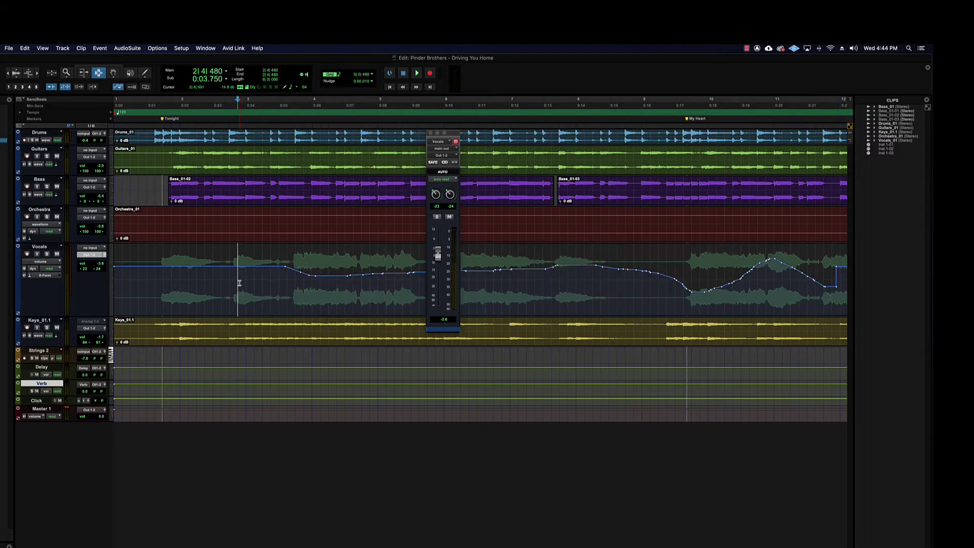
click(50, 268)
click(56, 294)
click(247, 285)
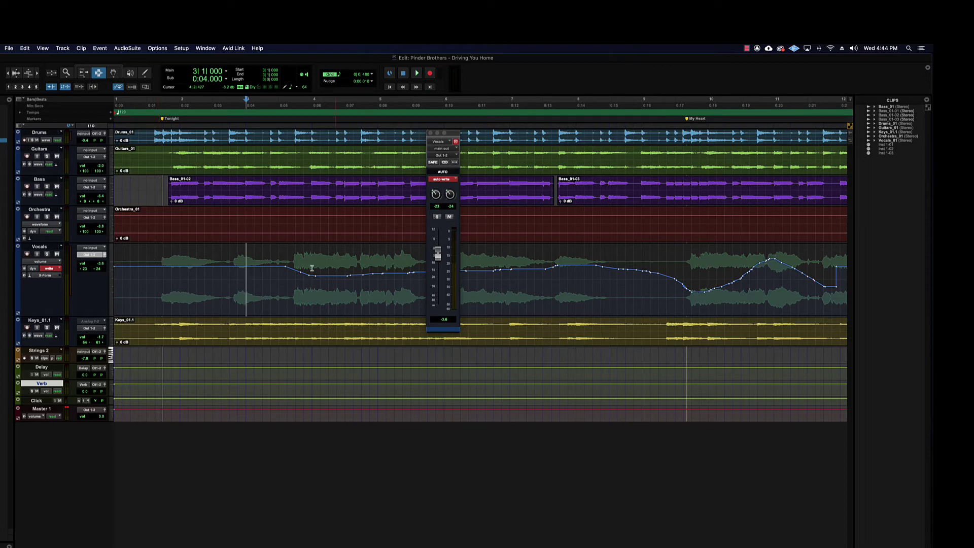
click(49, 267)
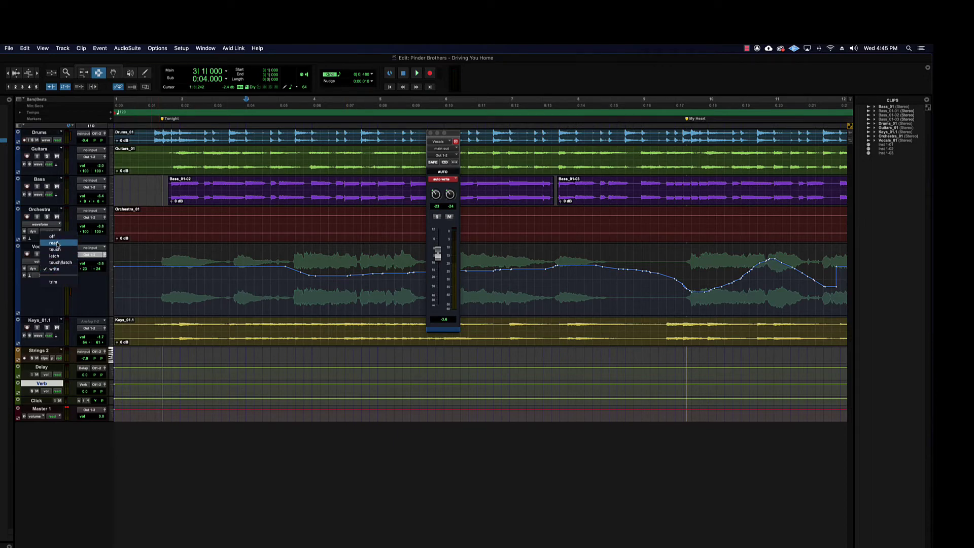
click(50, 247)
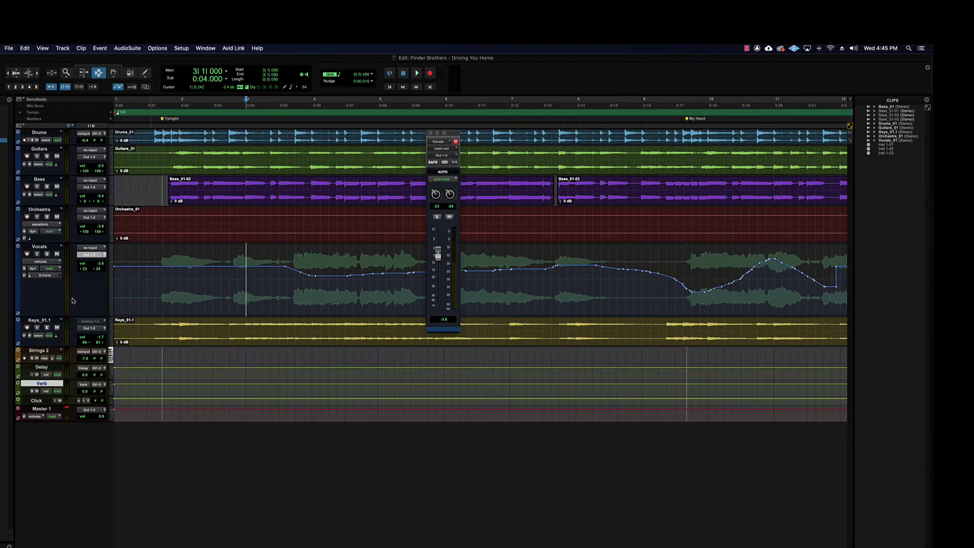
- Switch the Vocals track to Waveform view and open its volume automation lane underneath
click(40, 262)
click(40, 253)
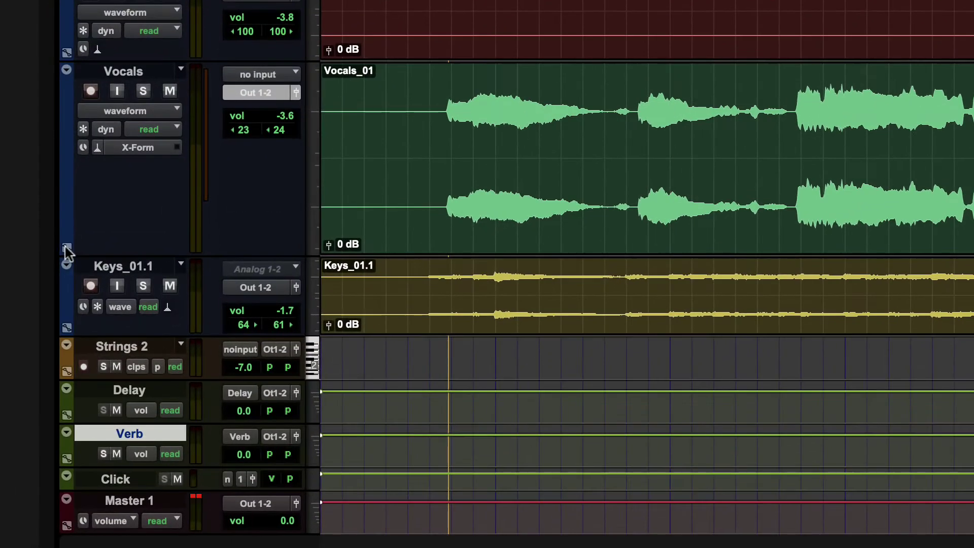
click(67, 248)
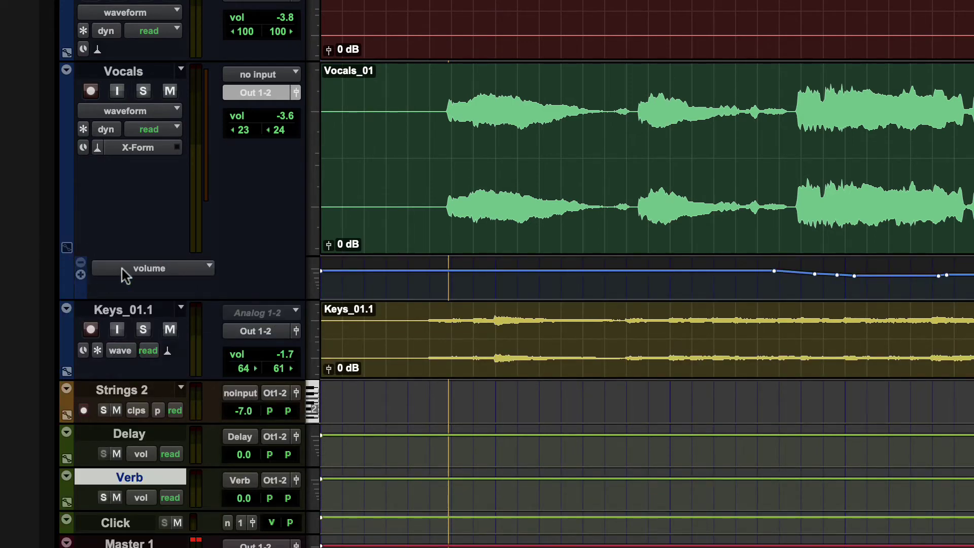
click(670, 269)
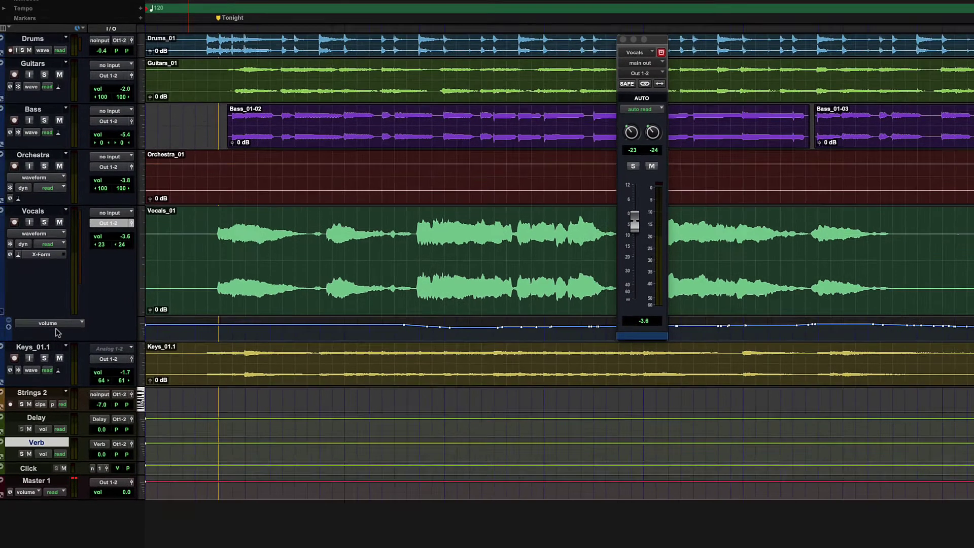
- Keep the first lane on volume and add a second lane showing mute automation
click(66, 326)
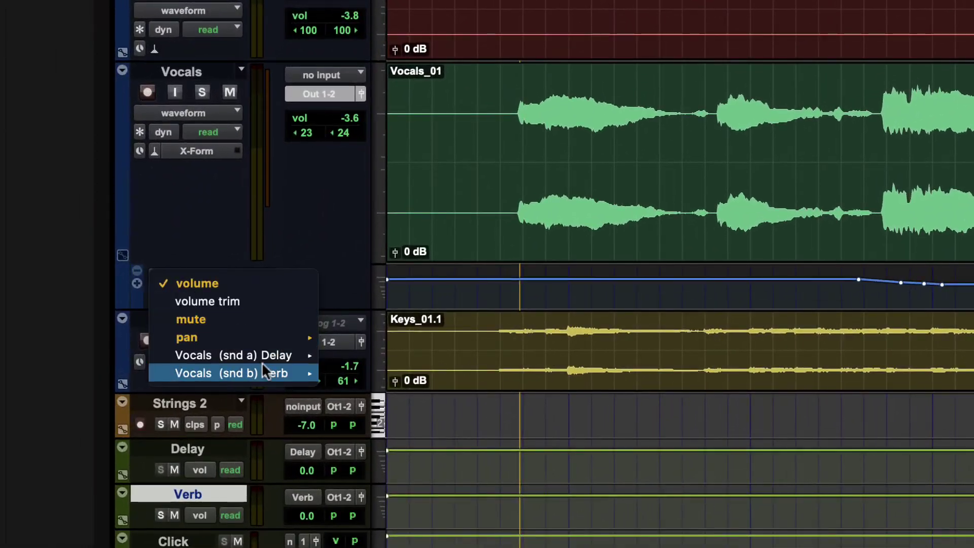
click(908, 289)
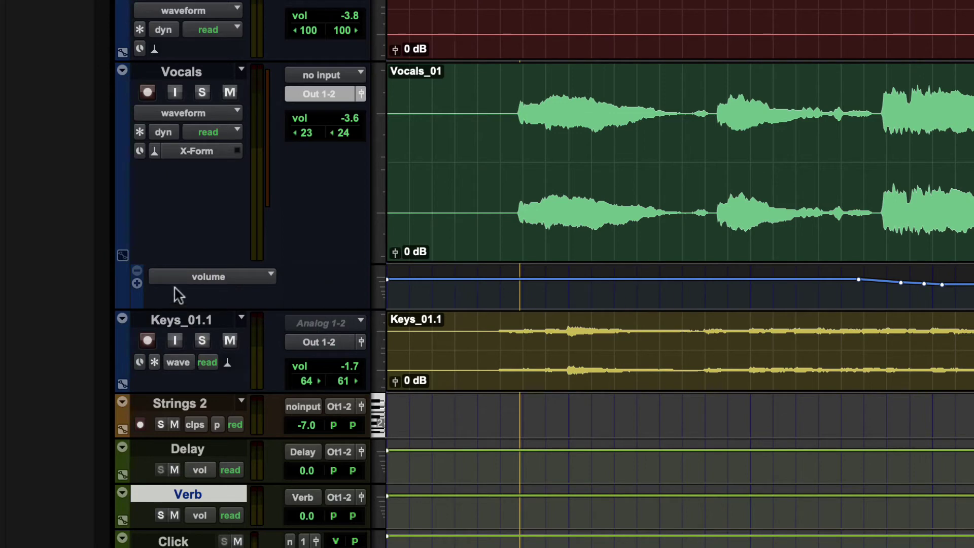
click(136, 283)
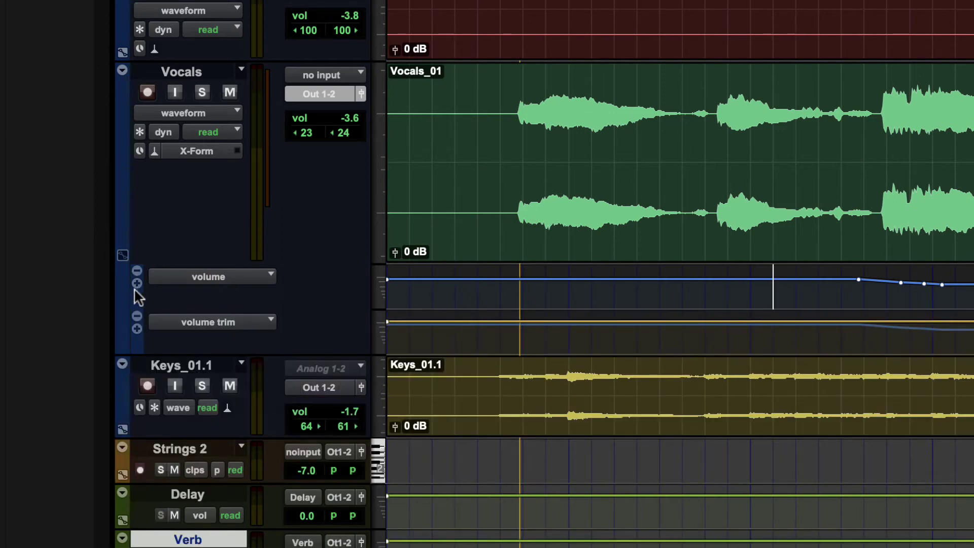
click(197, 327)
click(213, 342)
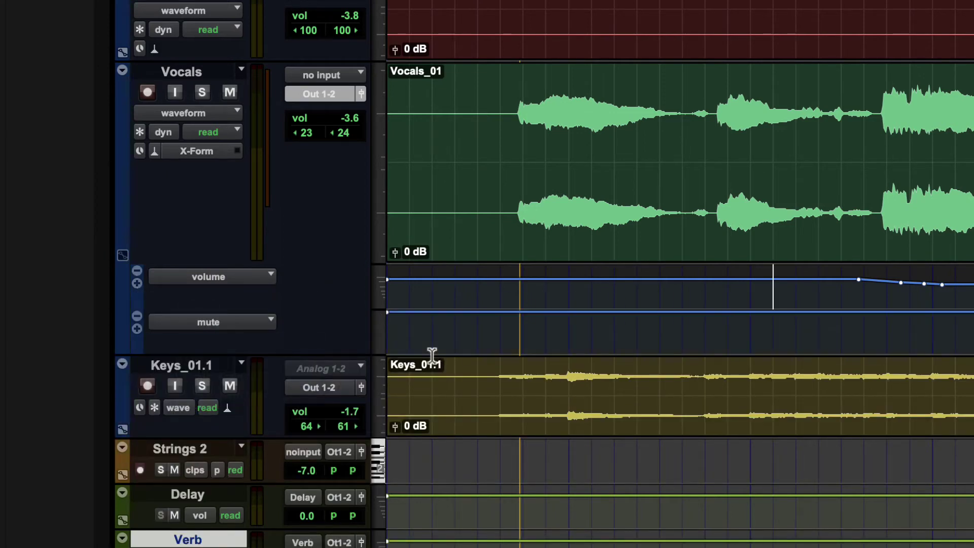
- Try pan left automation in the second lane, then switch it back to mute
click(257, 325)
mouse_move(230, 340)
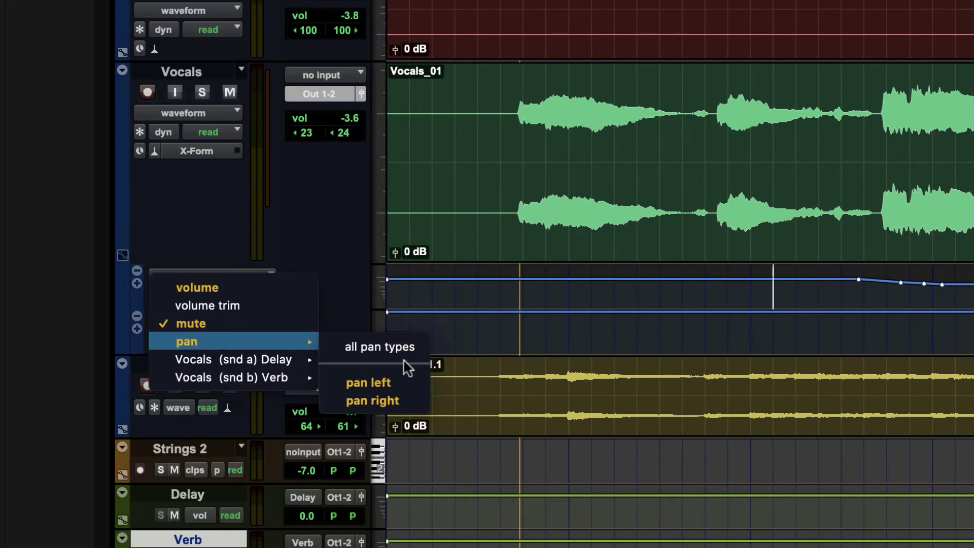
click(373, 383)
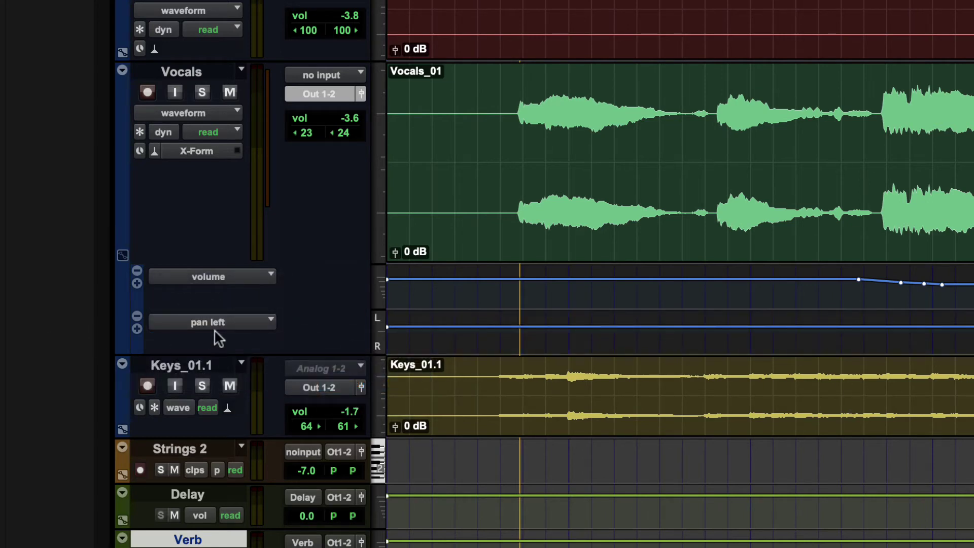
click(213, 324)
click(215, 302)
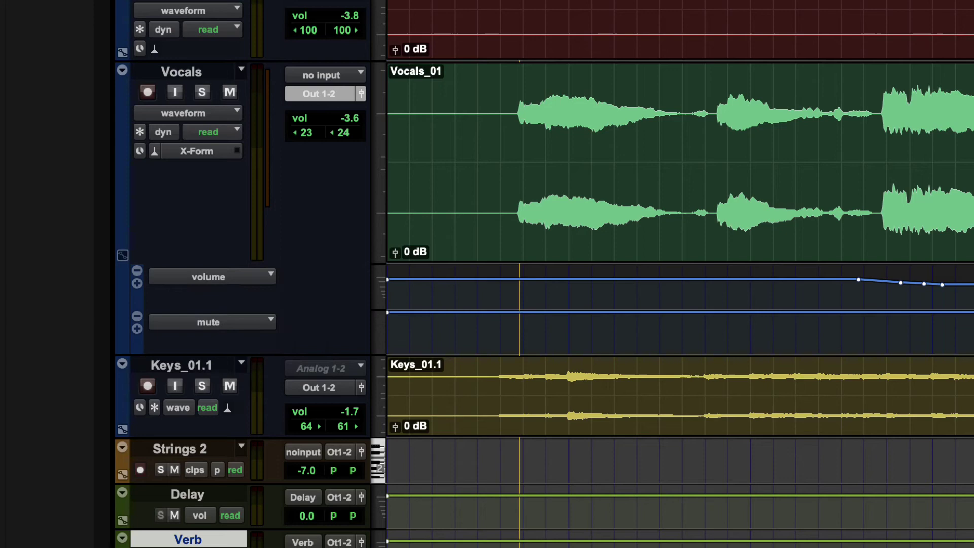
- Remove the mute lane and hide the Vocals volume automation lane
click(135, 315)
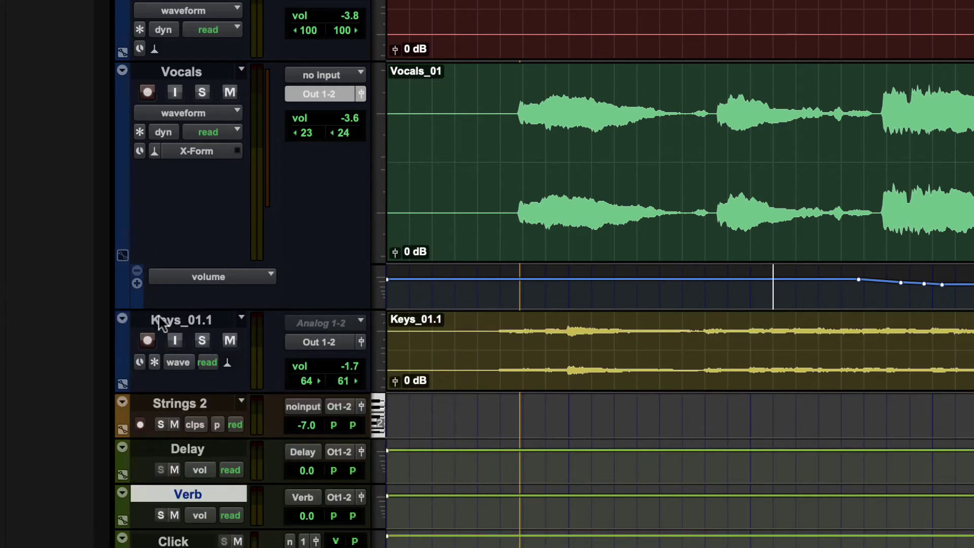
click(119, 262)
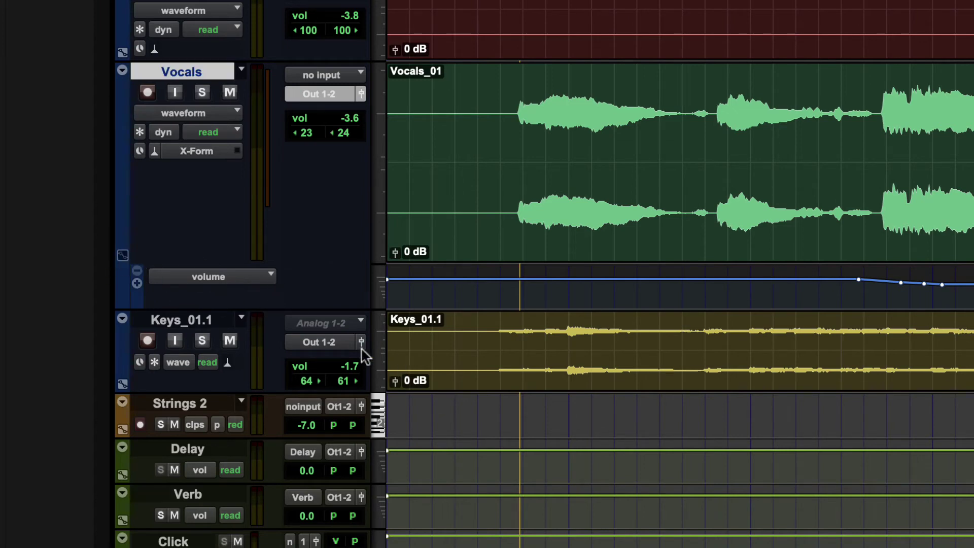
click(137, 271)
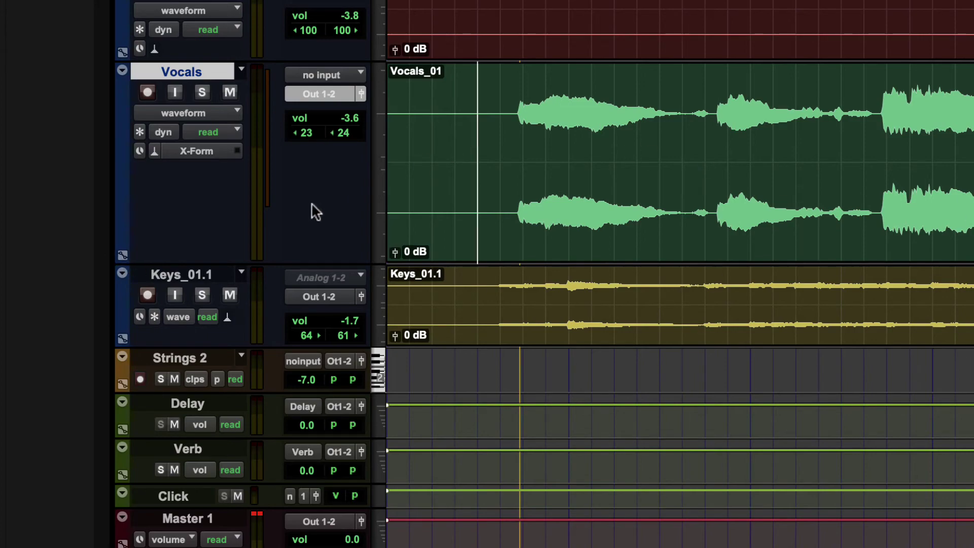
click(190, 113)
- Set the Vocals track view to volume and zoom in on the automation line
click(194, 131)
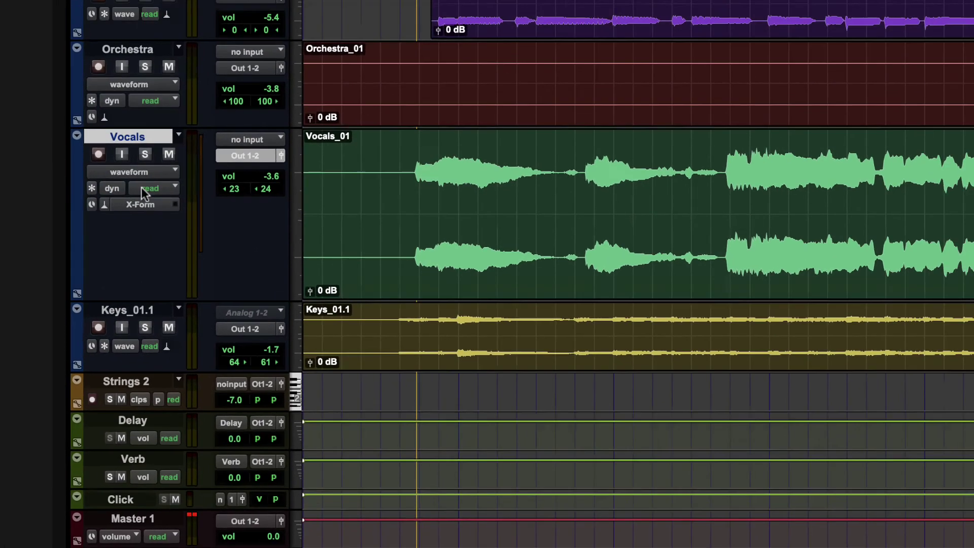
drag(345, 314, 637, 318)
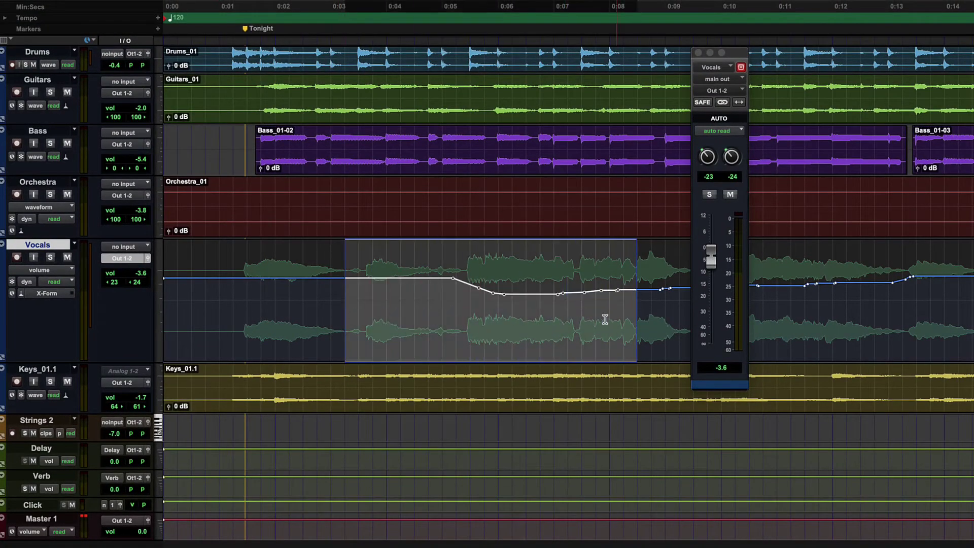
click(428, 315)
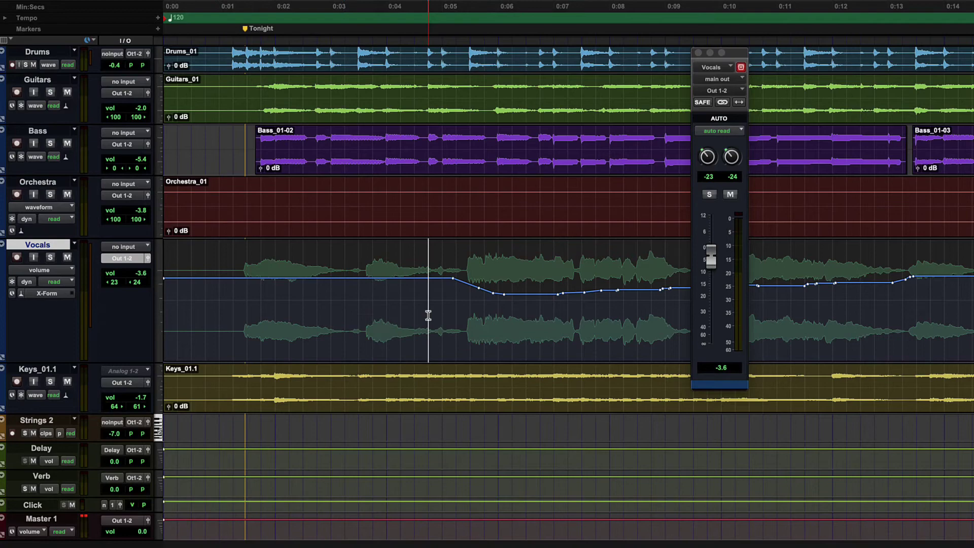
key(super+bracketright)
scroll(429, 315, right, 5)
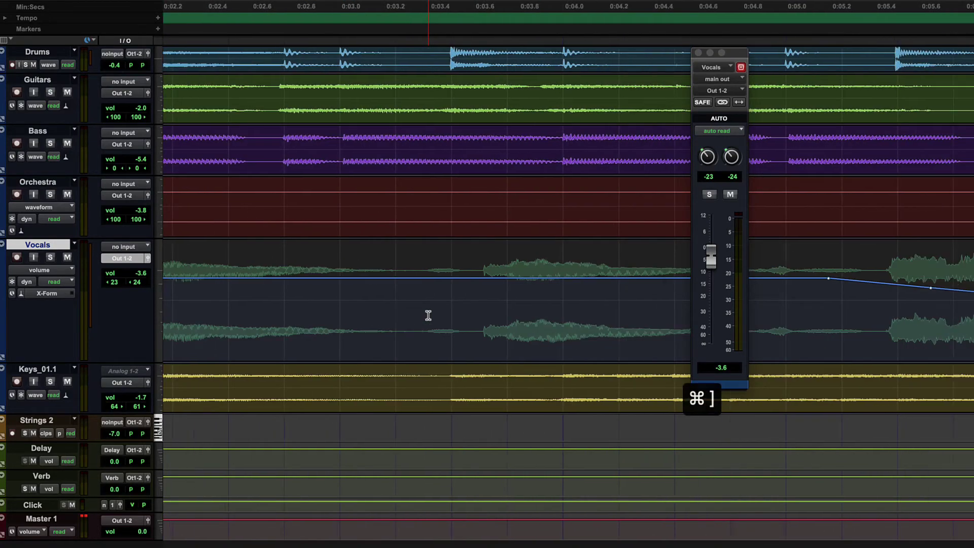
- Close the floating Vocals output window, zoom back out and switch to the Grabber tool (F8)
click(698, 52)
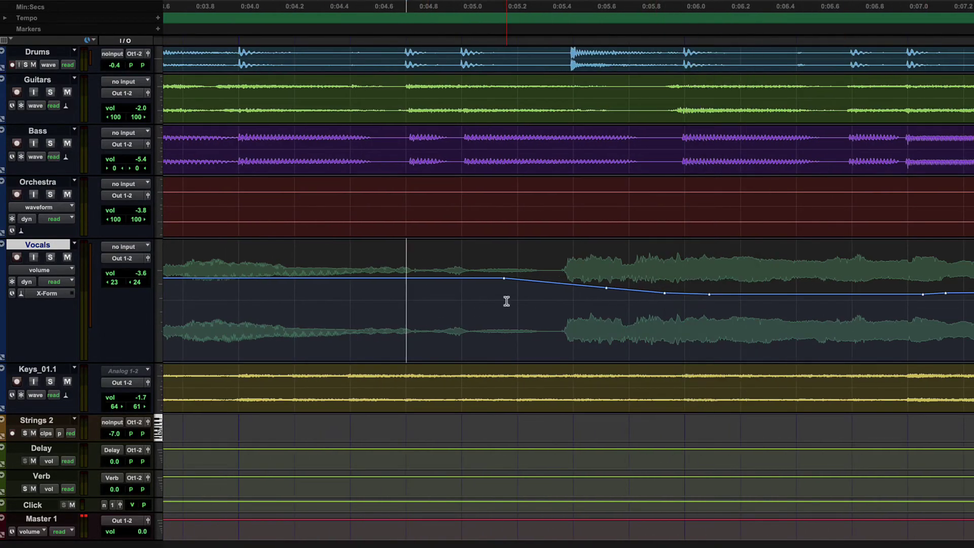
scroll(507, 303, right, 4)
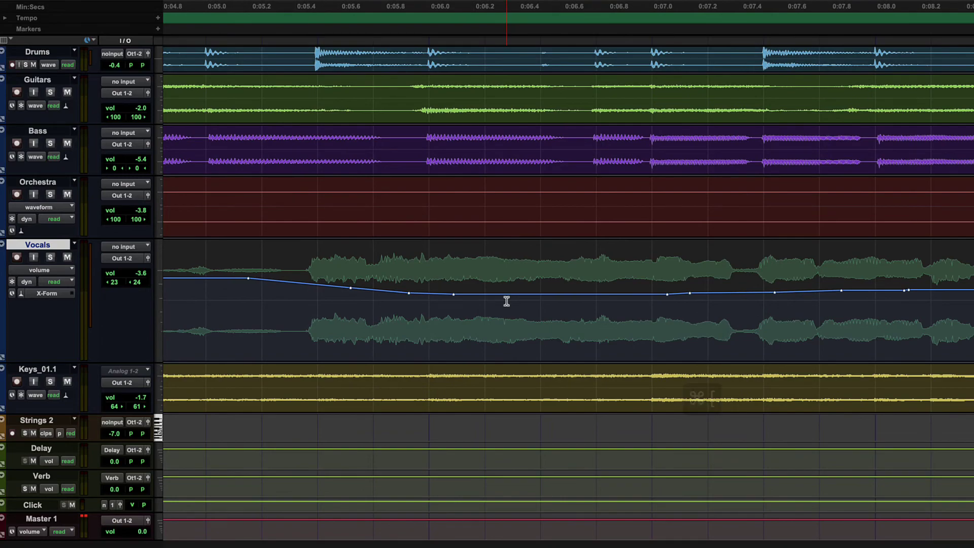
key(super+bracketleft)
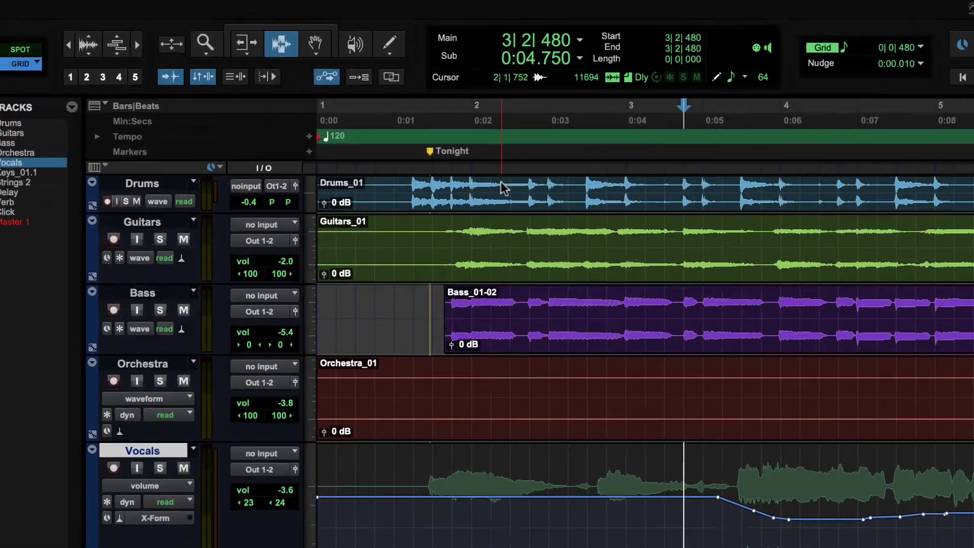
key(F8)
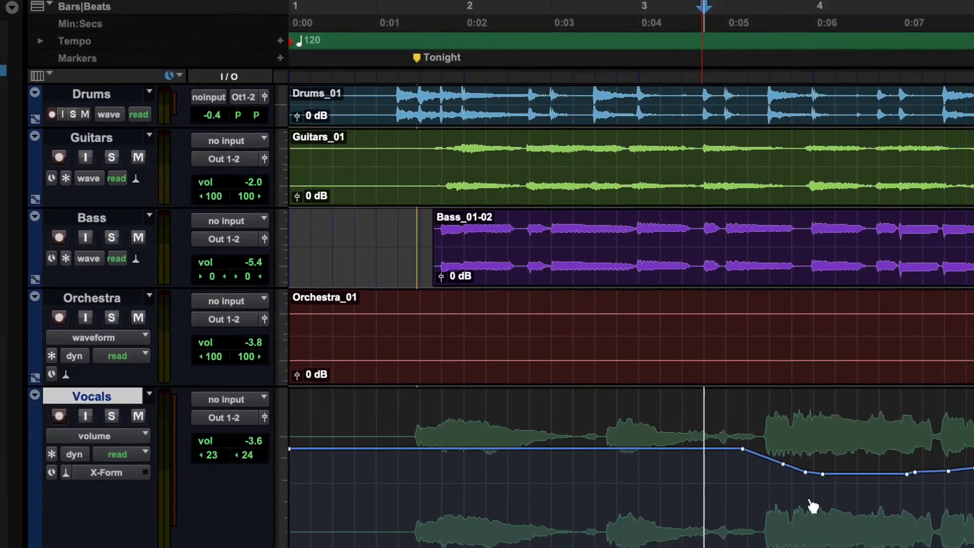
- Drag existing Vocals volume breakpoints up and down and add five new breakpoints along the line
drag(583, 254, 556, 252)
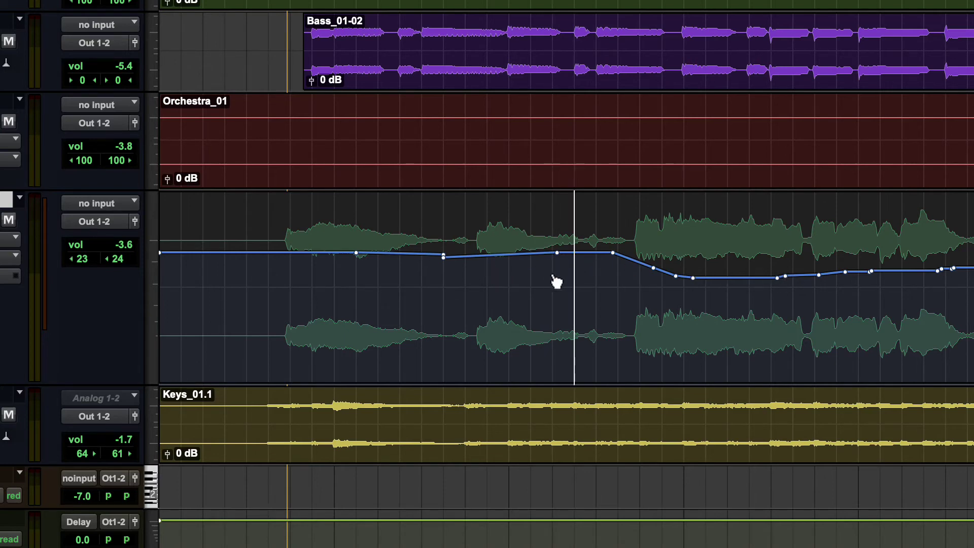
mouse_move(557, 252)
mouse_down()
mouse_move(556, 211)
mouse_move(560, 273)
mouse_move(557, 253)
mouse_up()
click(478, 255)
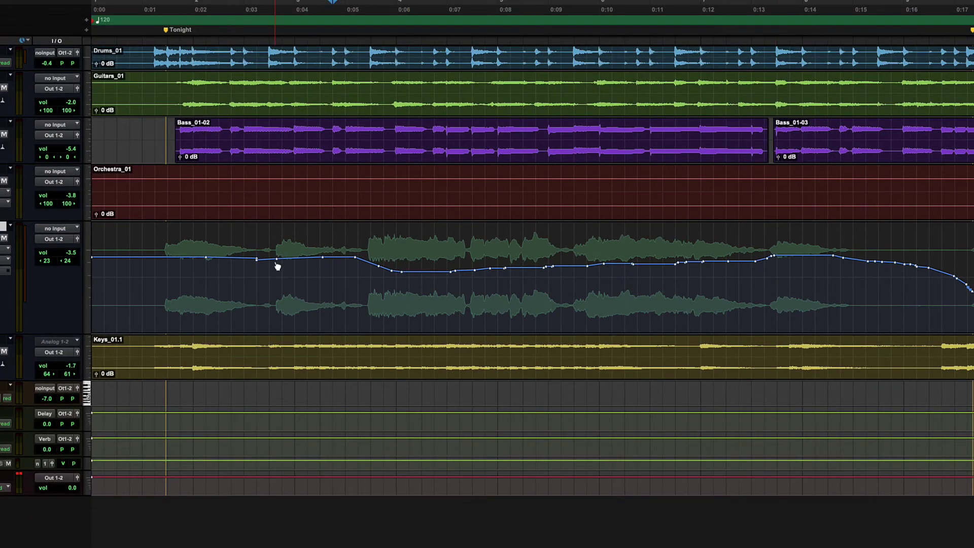
click(178, 257)
click(159, 257)
click(136, 259)
click(108, 259)
mouse_move(354, 258)
mouse_down()
mouse_move(364, 226)
mouse_move(356, 257)
mouse_up()
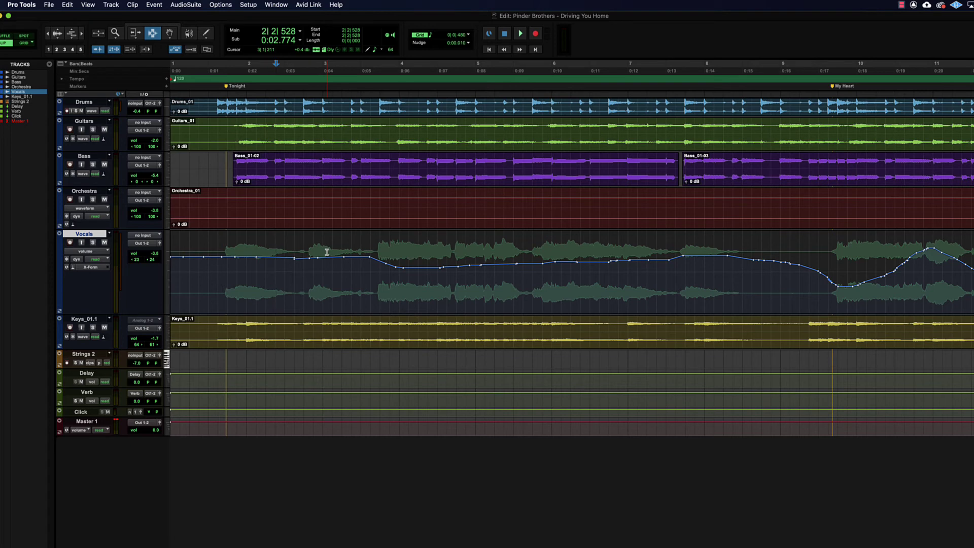
- Select the whole Vocals volume automation with Cmd+A and delete every breakpoint
drag(940, 269, 205, 268)
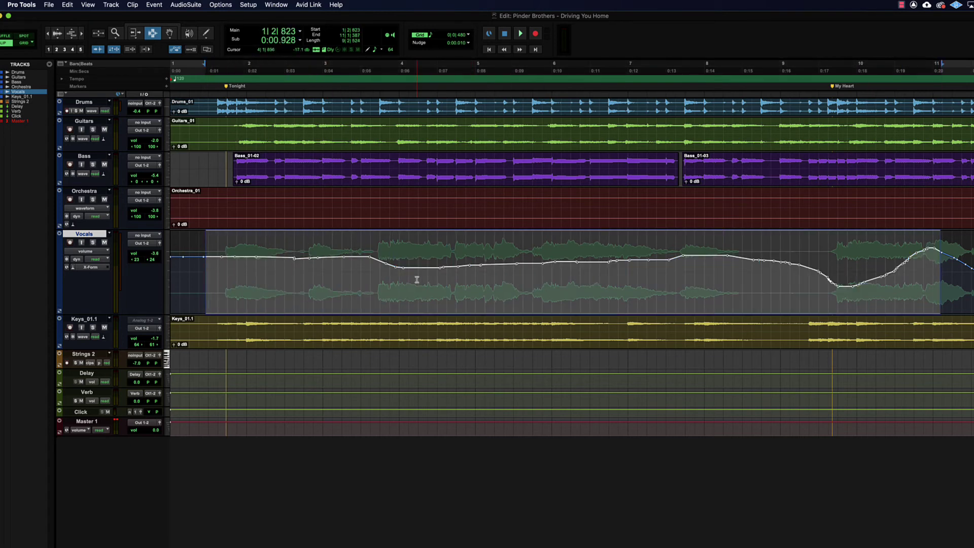
key(super+a)
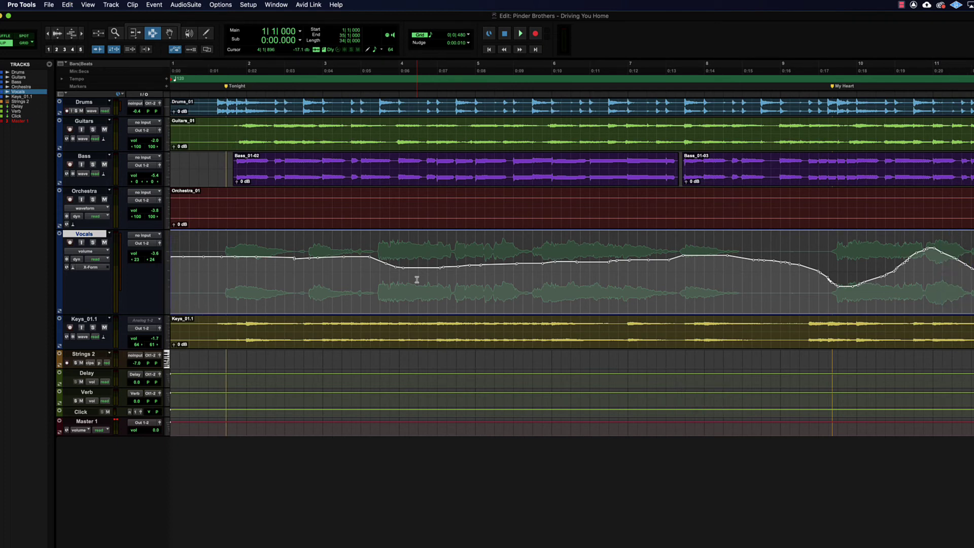
key(Delete)
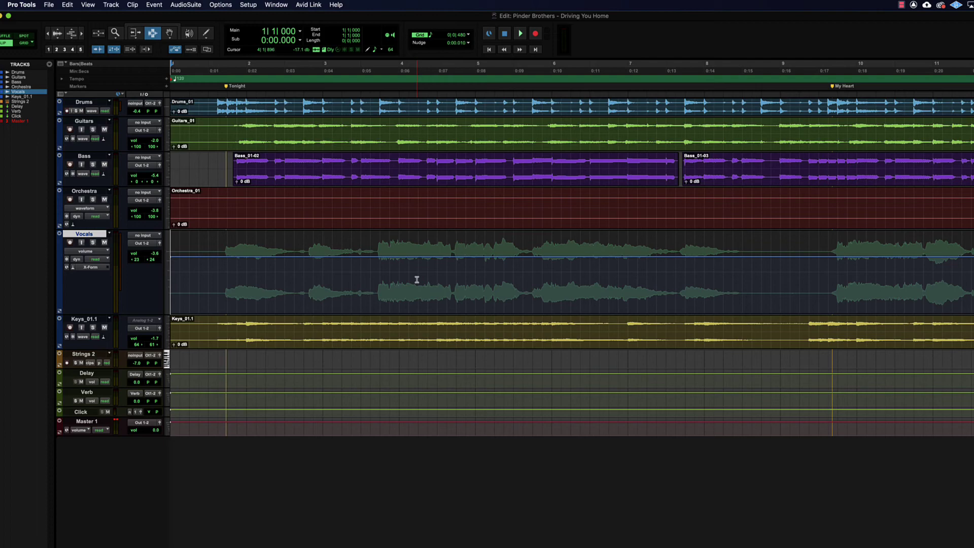
key(super+bracketleft)
key(super+bracketleft)
key(super+bracketleft)
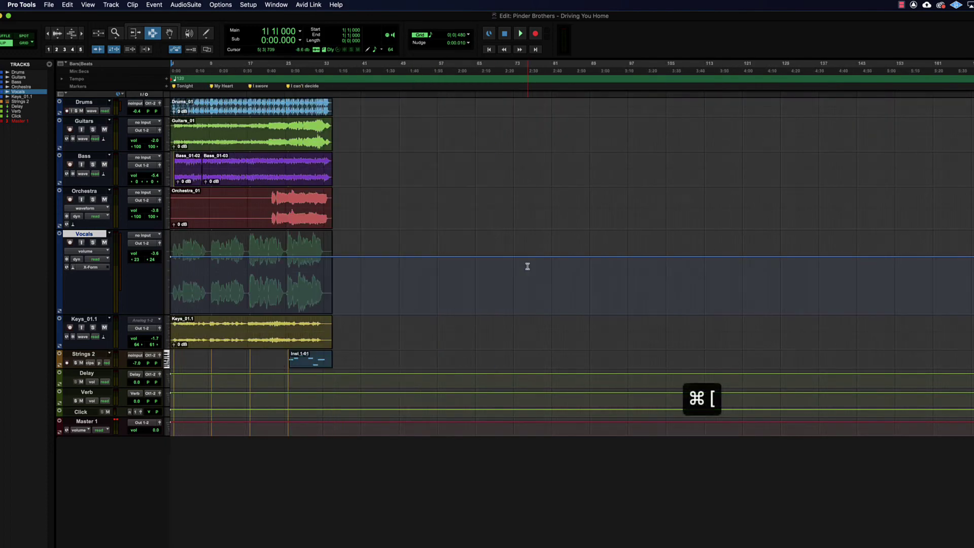
key(super+bracketright)
key(super+bracketright)
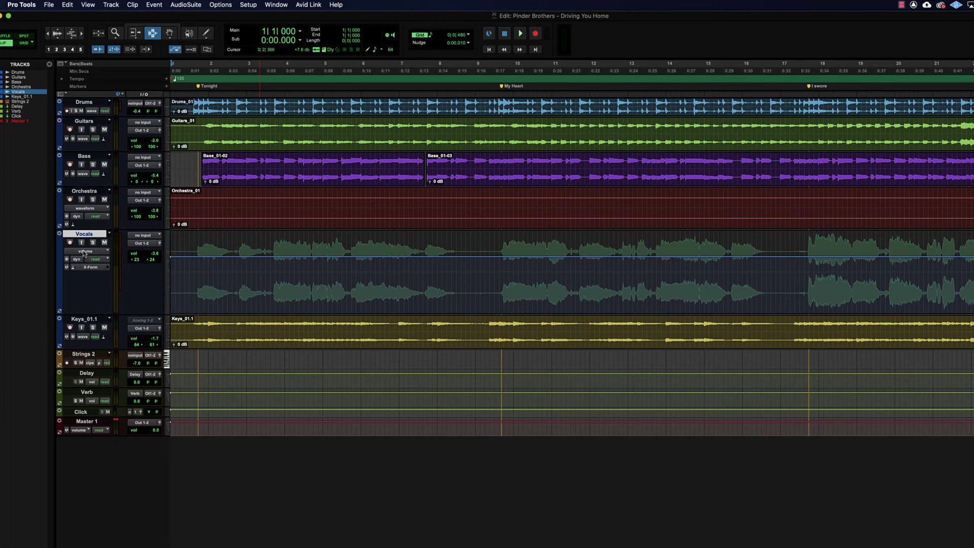
- Return Vocals to waveform view and open its floating output fader
key(ctrl+minus)
click(293, 262)
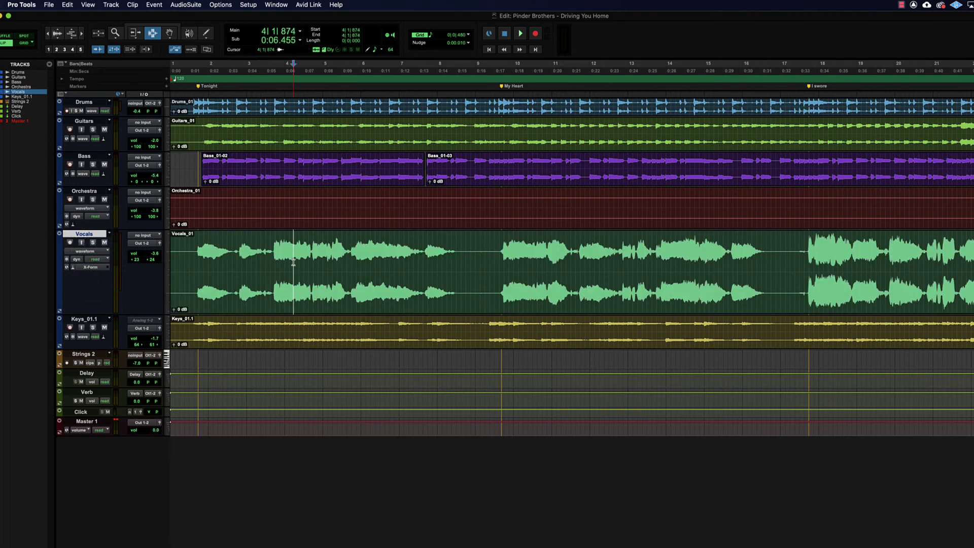
key(super+equal)
key(super+equal)
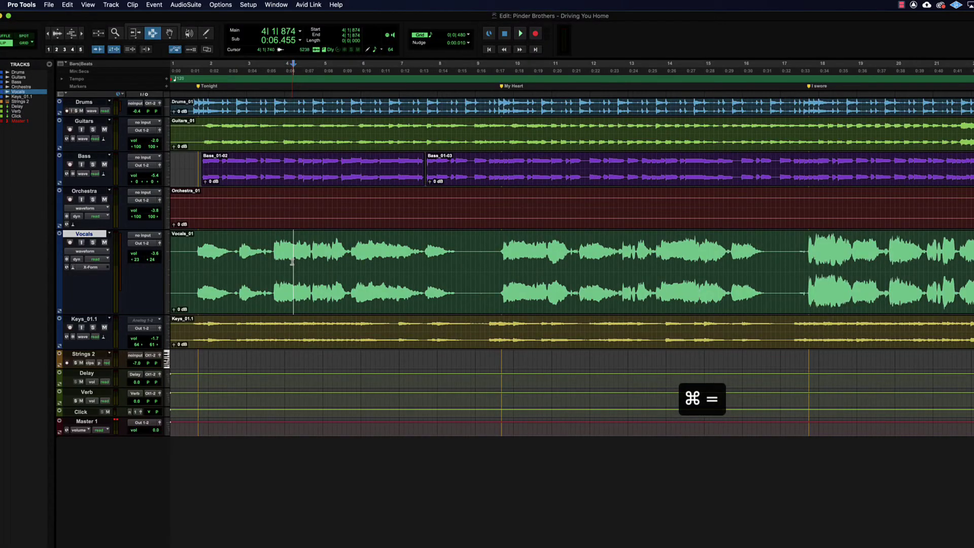
click(159, 243)
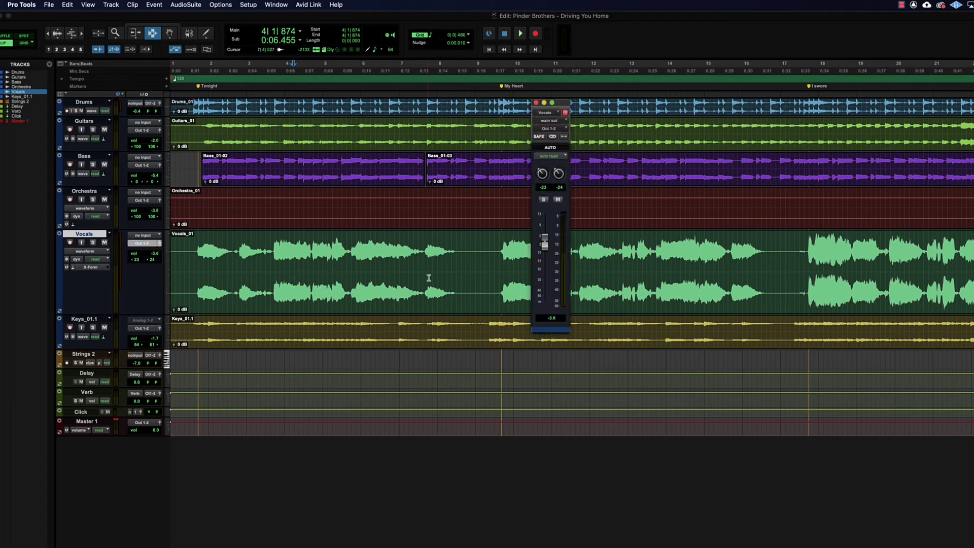
- Ride the Vocals fader during playback, leaving the level at -2.7 dB
key(space)
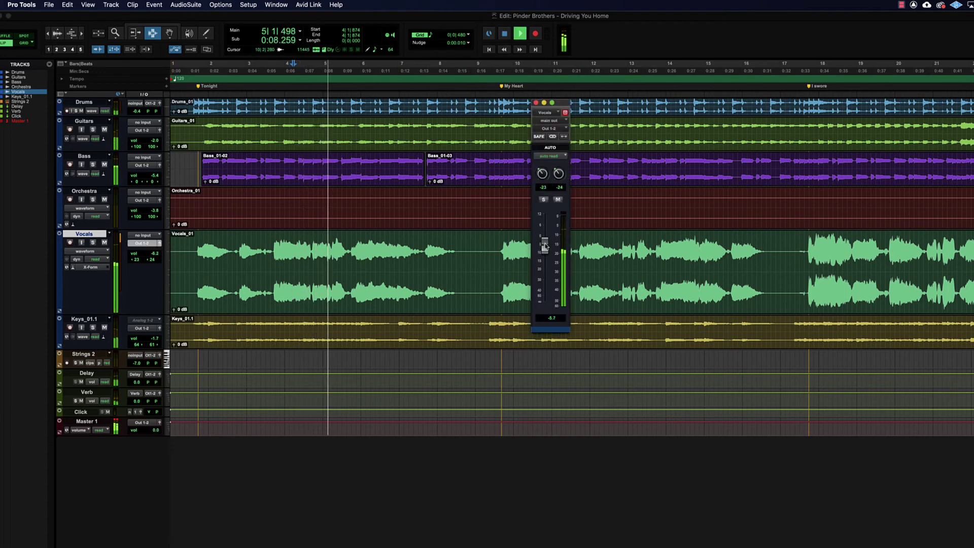
mouse_move(546, 247)
mouse_down()
mouse_move(545, 269)
mouse_move(545, 244)
mouse_up()
key(space)
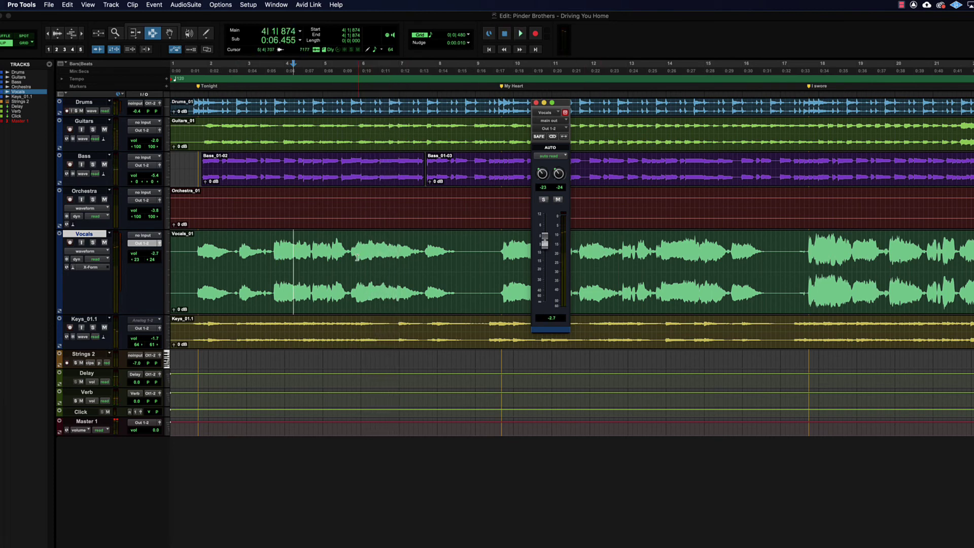
drag(273, 264, 445, 267)
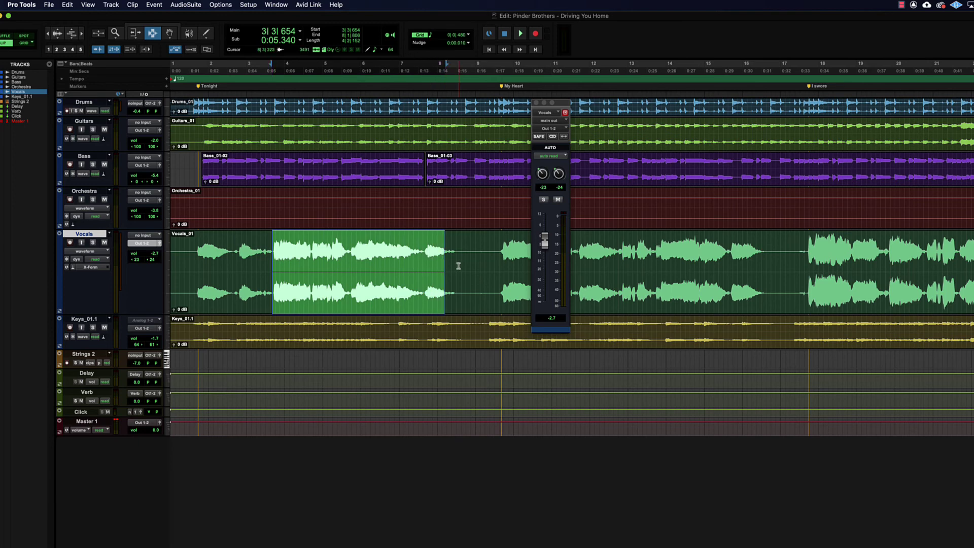
click(458, 265)
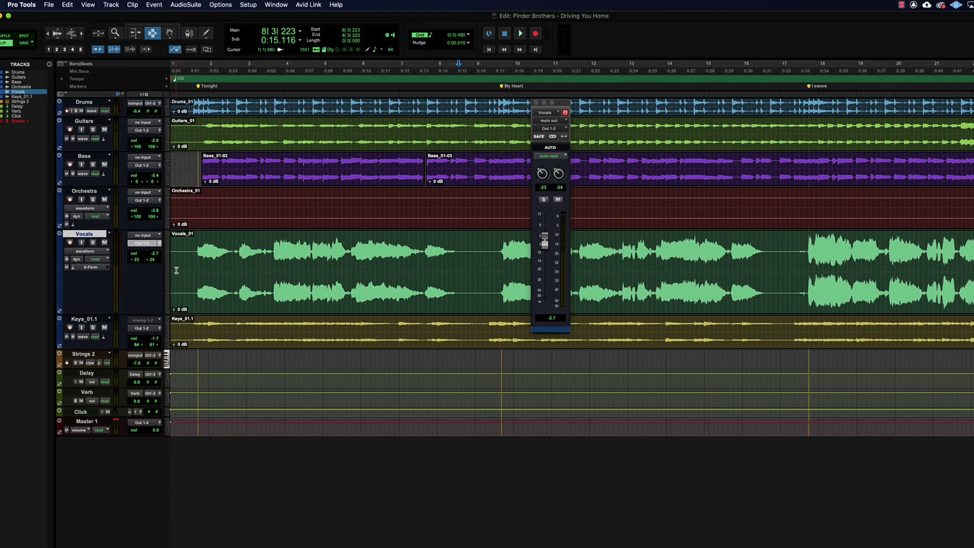
- Close the floating Vocals output fader and reset the edit point in the clip
click(536, 102)
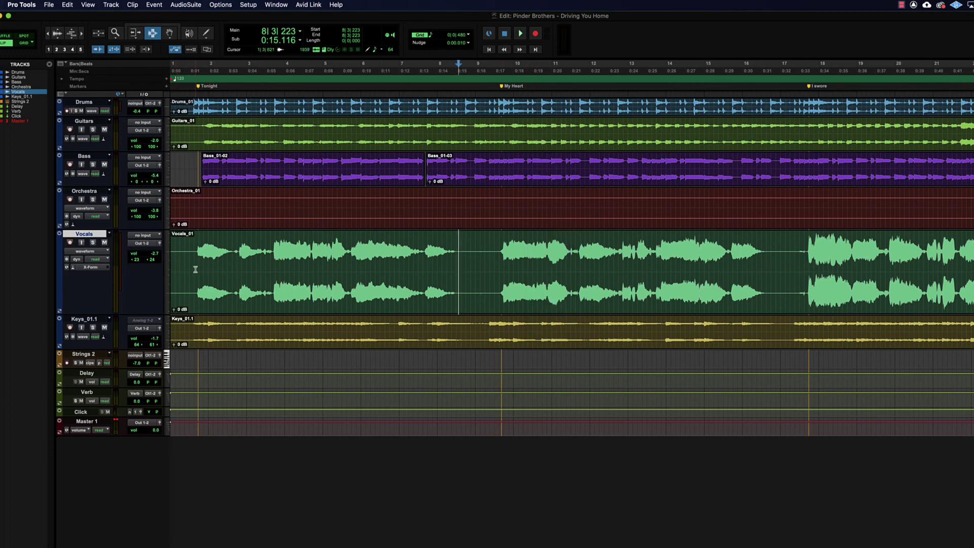
drag(195, 269, 491, 273)
click(444, 266)
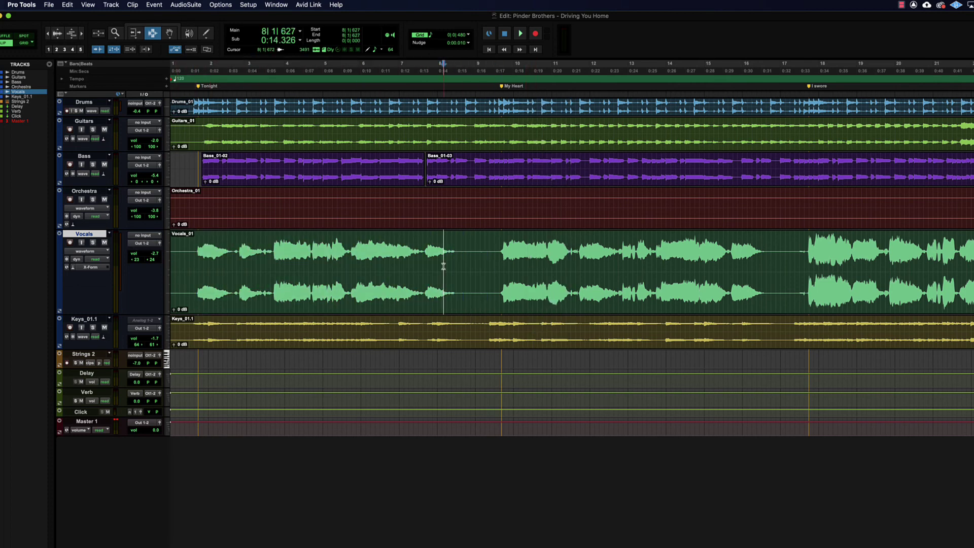
- Switch Vocals automation mode to write, then off, and leave it on read
click(98, 262)
click(99, 287)
click(95, 259)
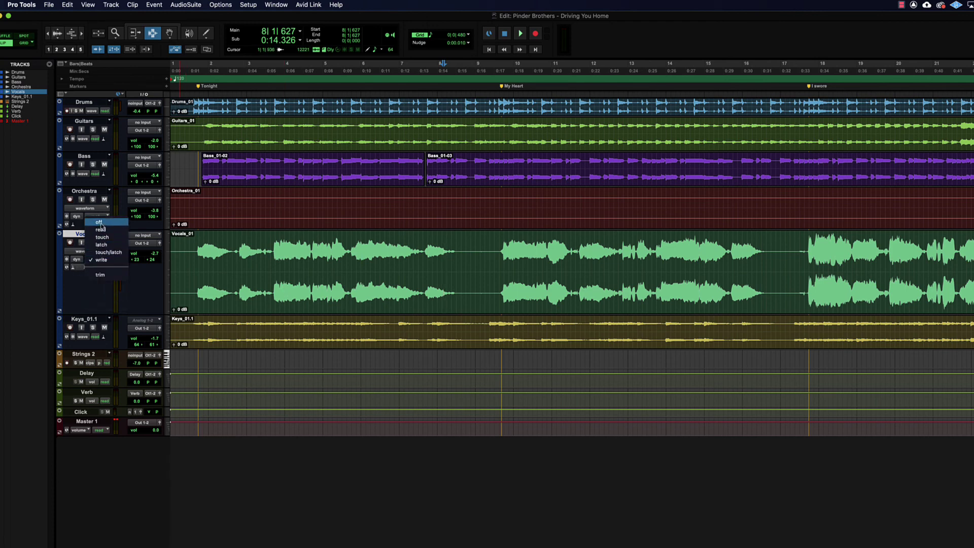
click(94, 226)
click(94, 259)
click(96, 269)
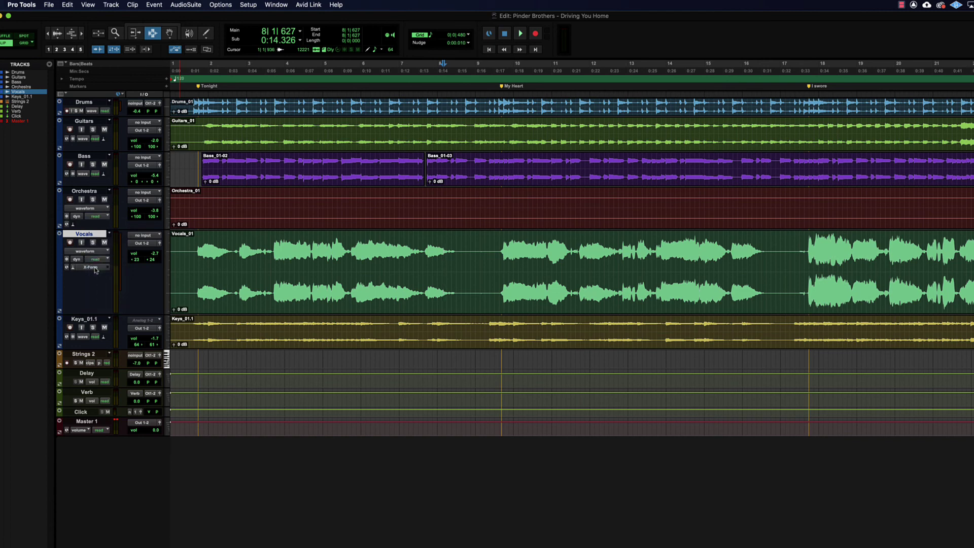
click(275, 3)
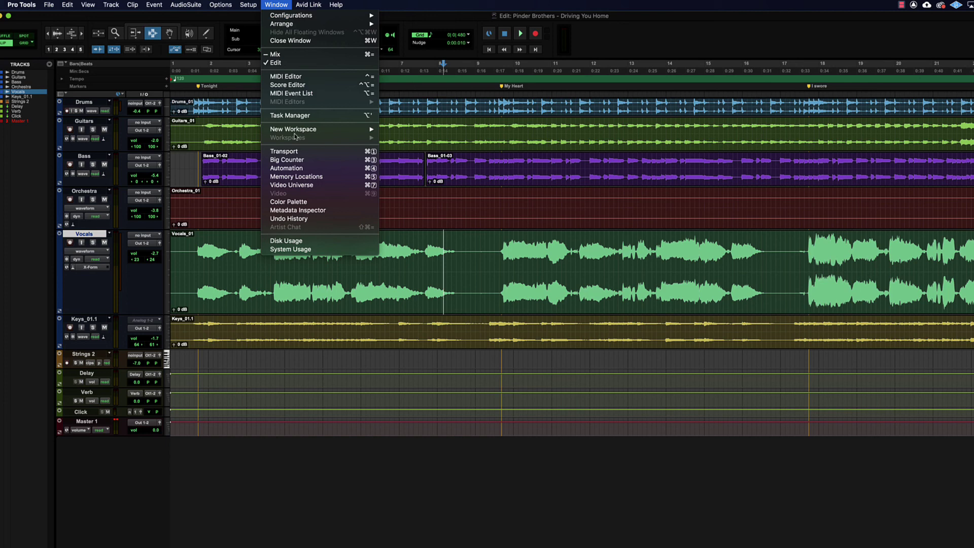
- In the Automation window, toggle SUSPEND on and off twice, then select the start of Vocals_01
click(303, 168)
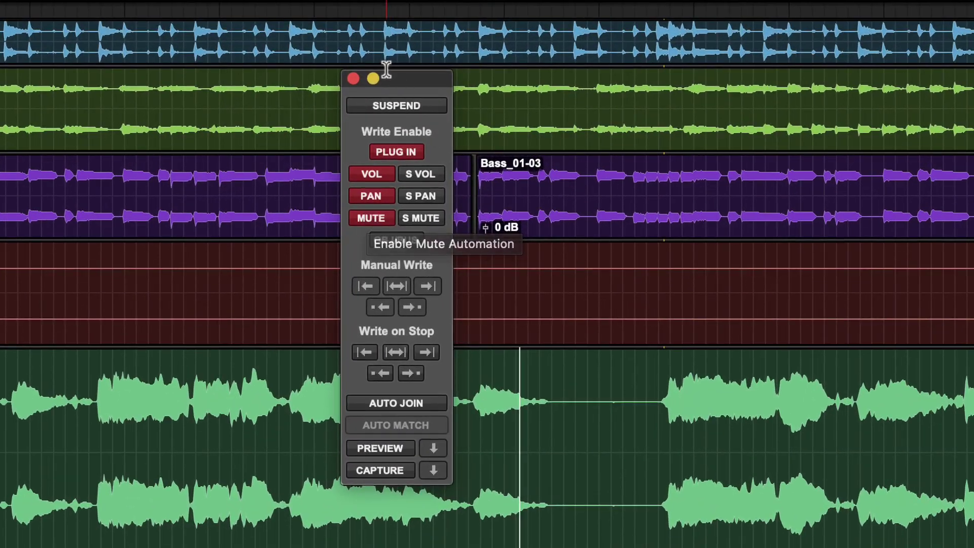
drag(406, 71, 487, 64)
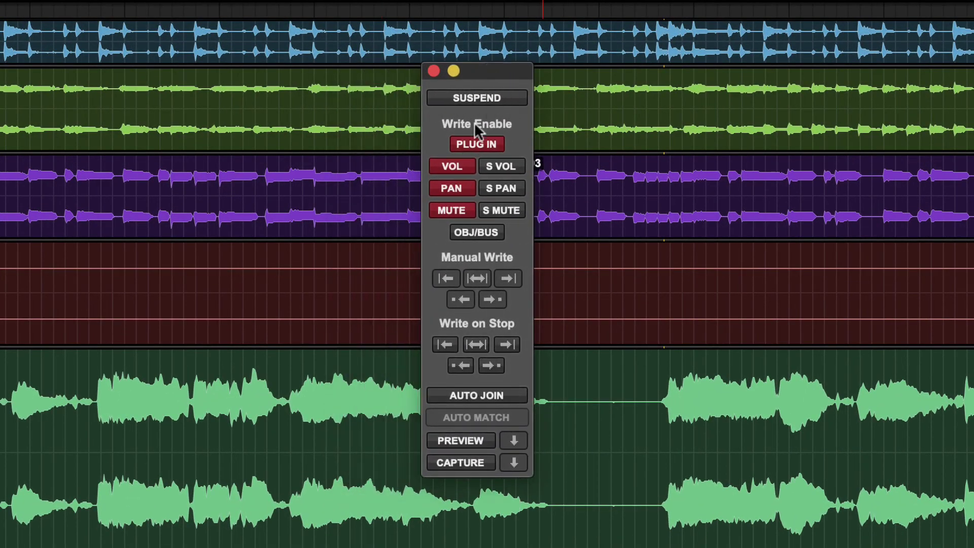
click(477, 98)
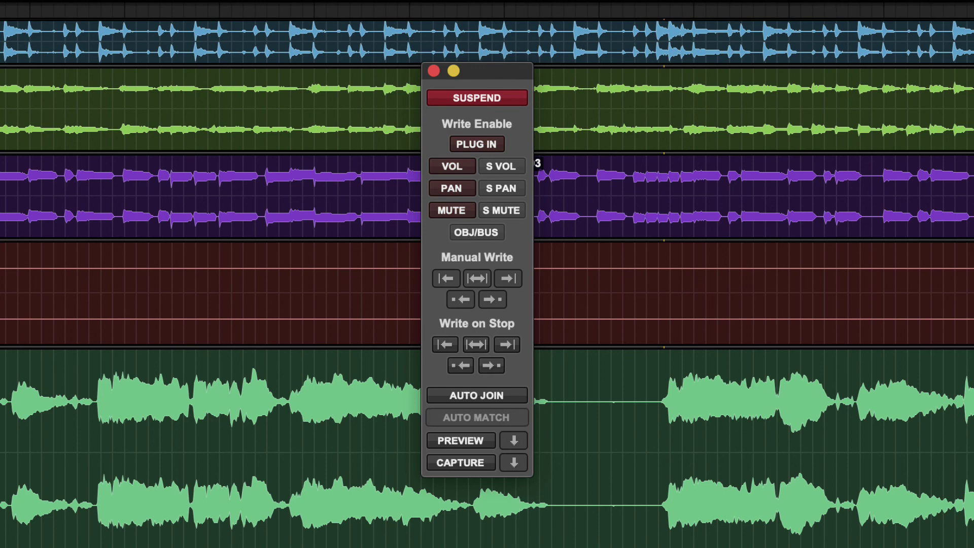
click(470, 98)
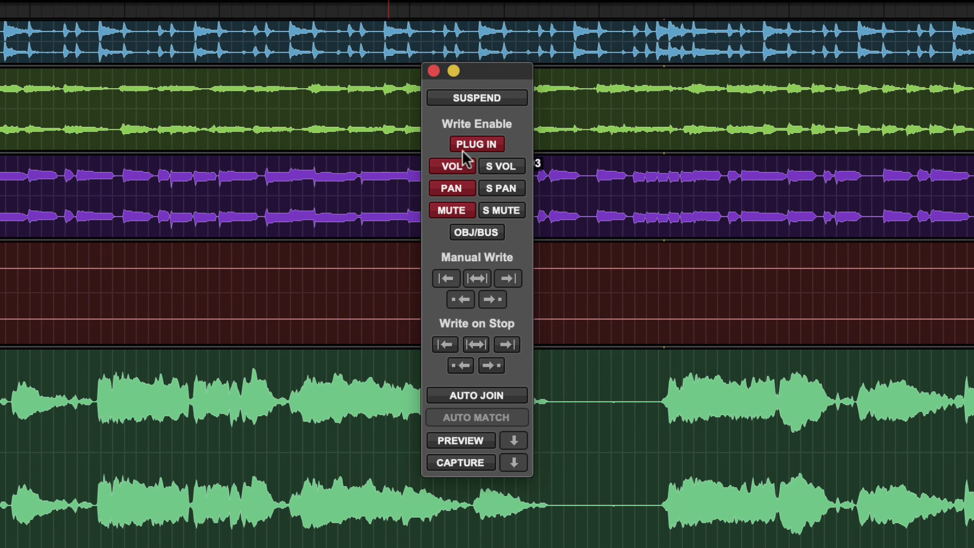
click(470, 99)
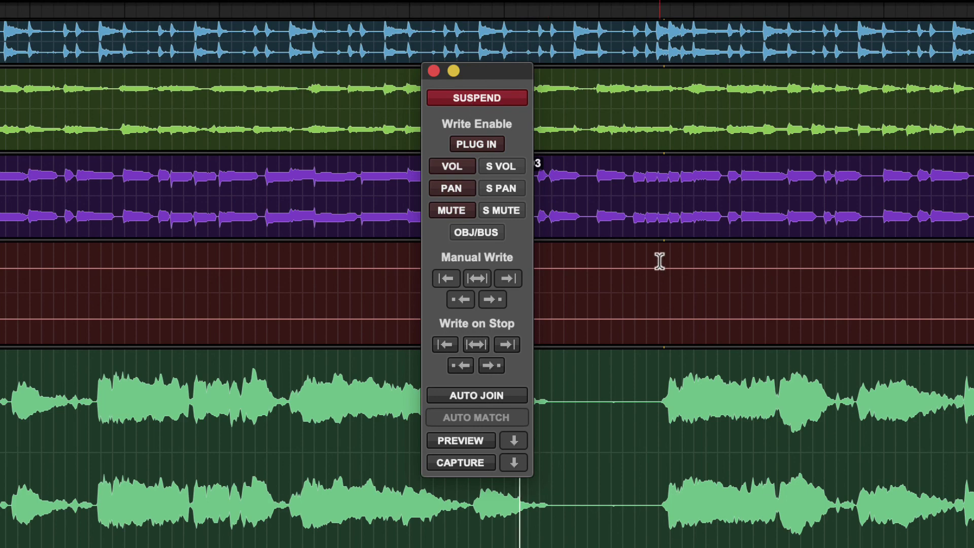
click(482, 99)
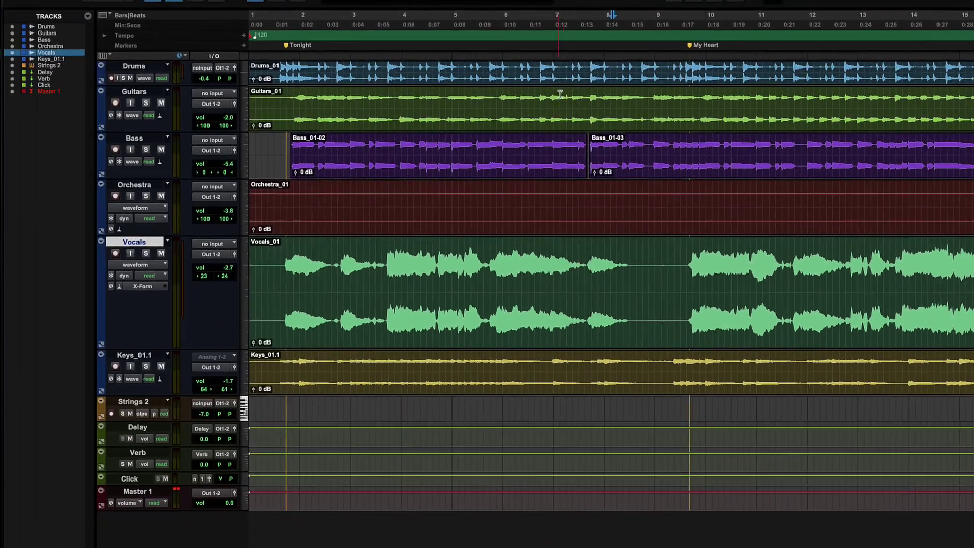
drag(276, 274, 661, 276)
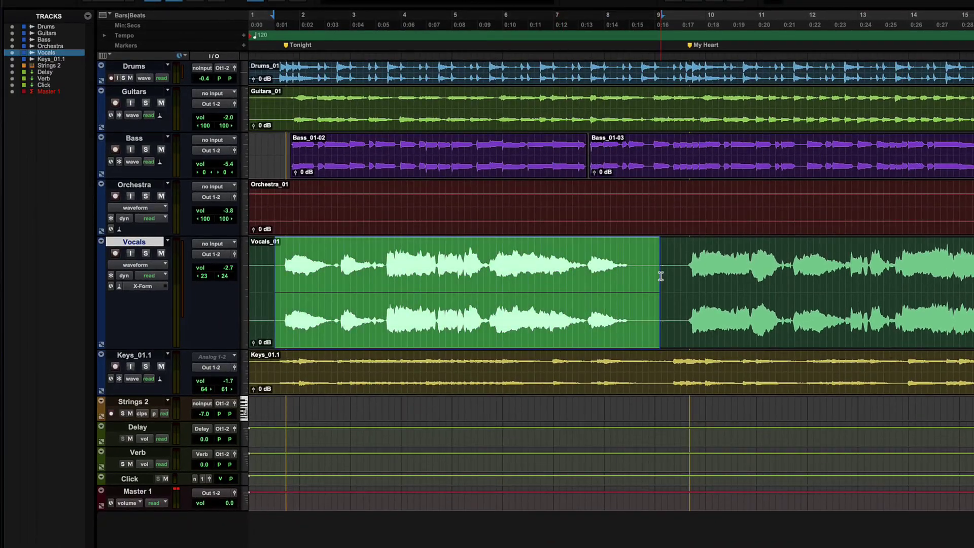